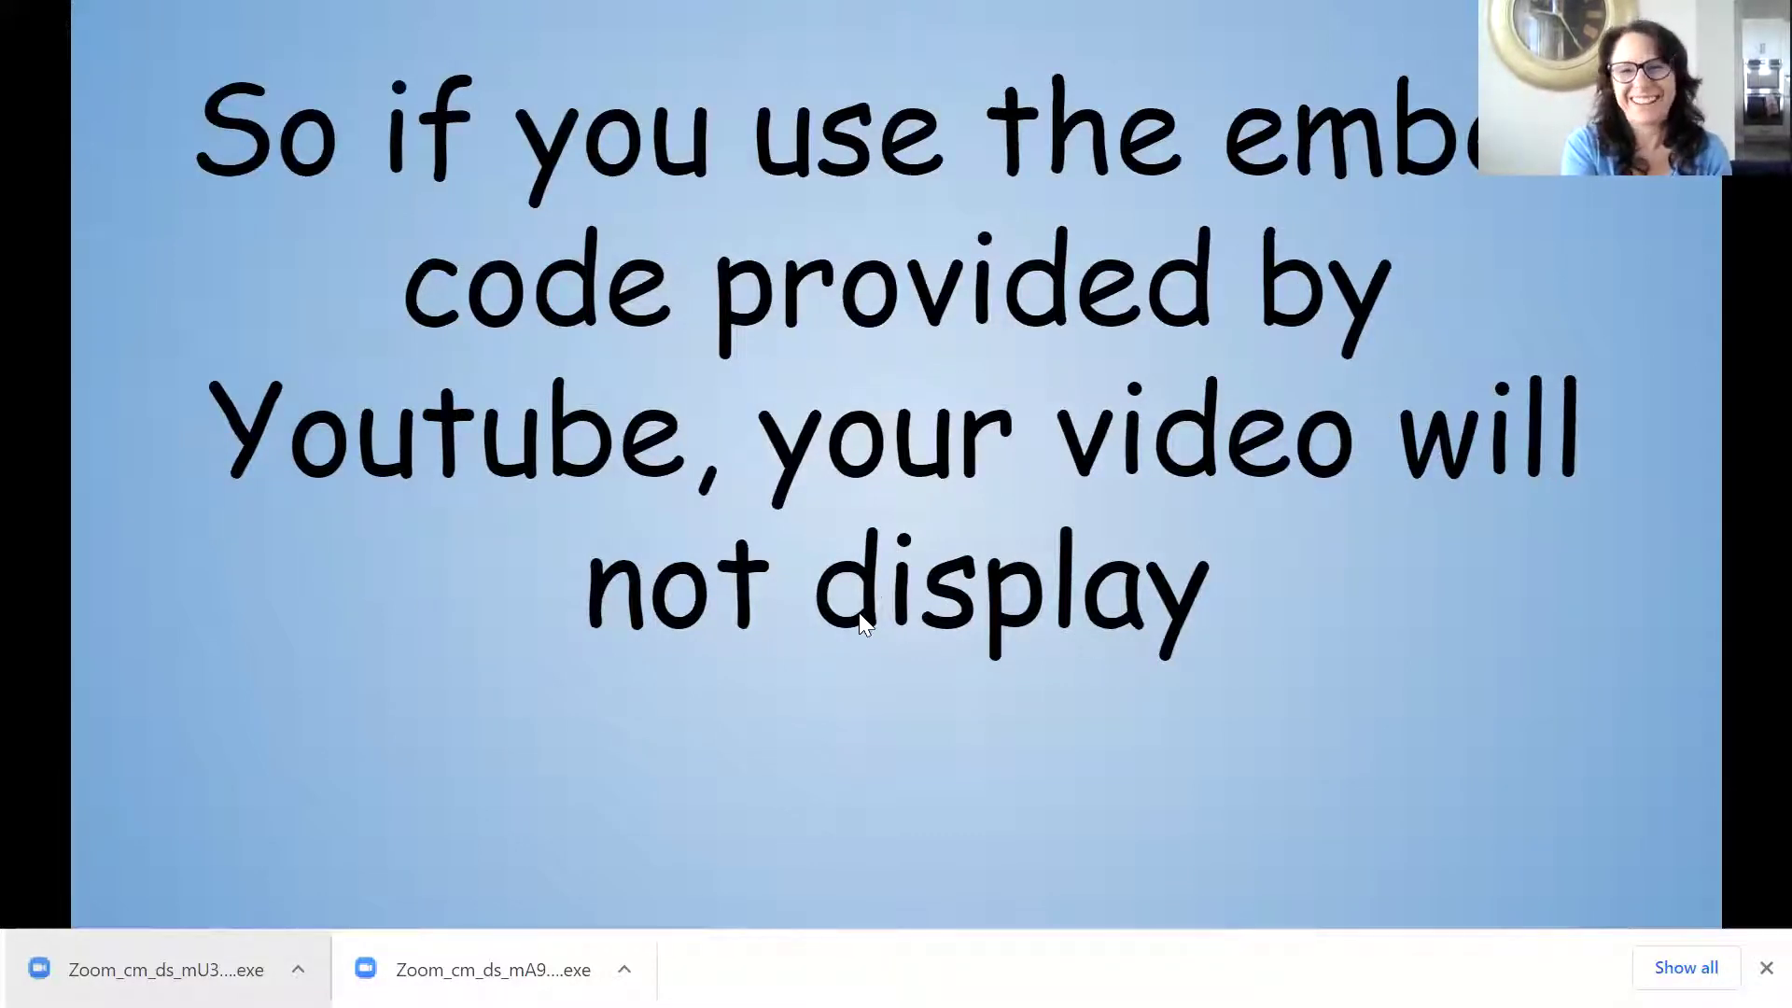
Advance the slideshow to slide 5 with the isdntek YouTube converter address
{"action": "left_click", "coordinate": [859, 624]}
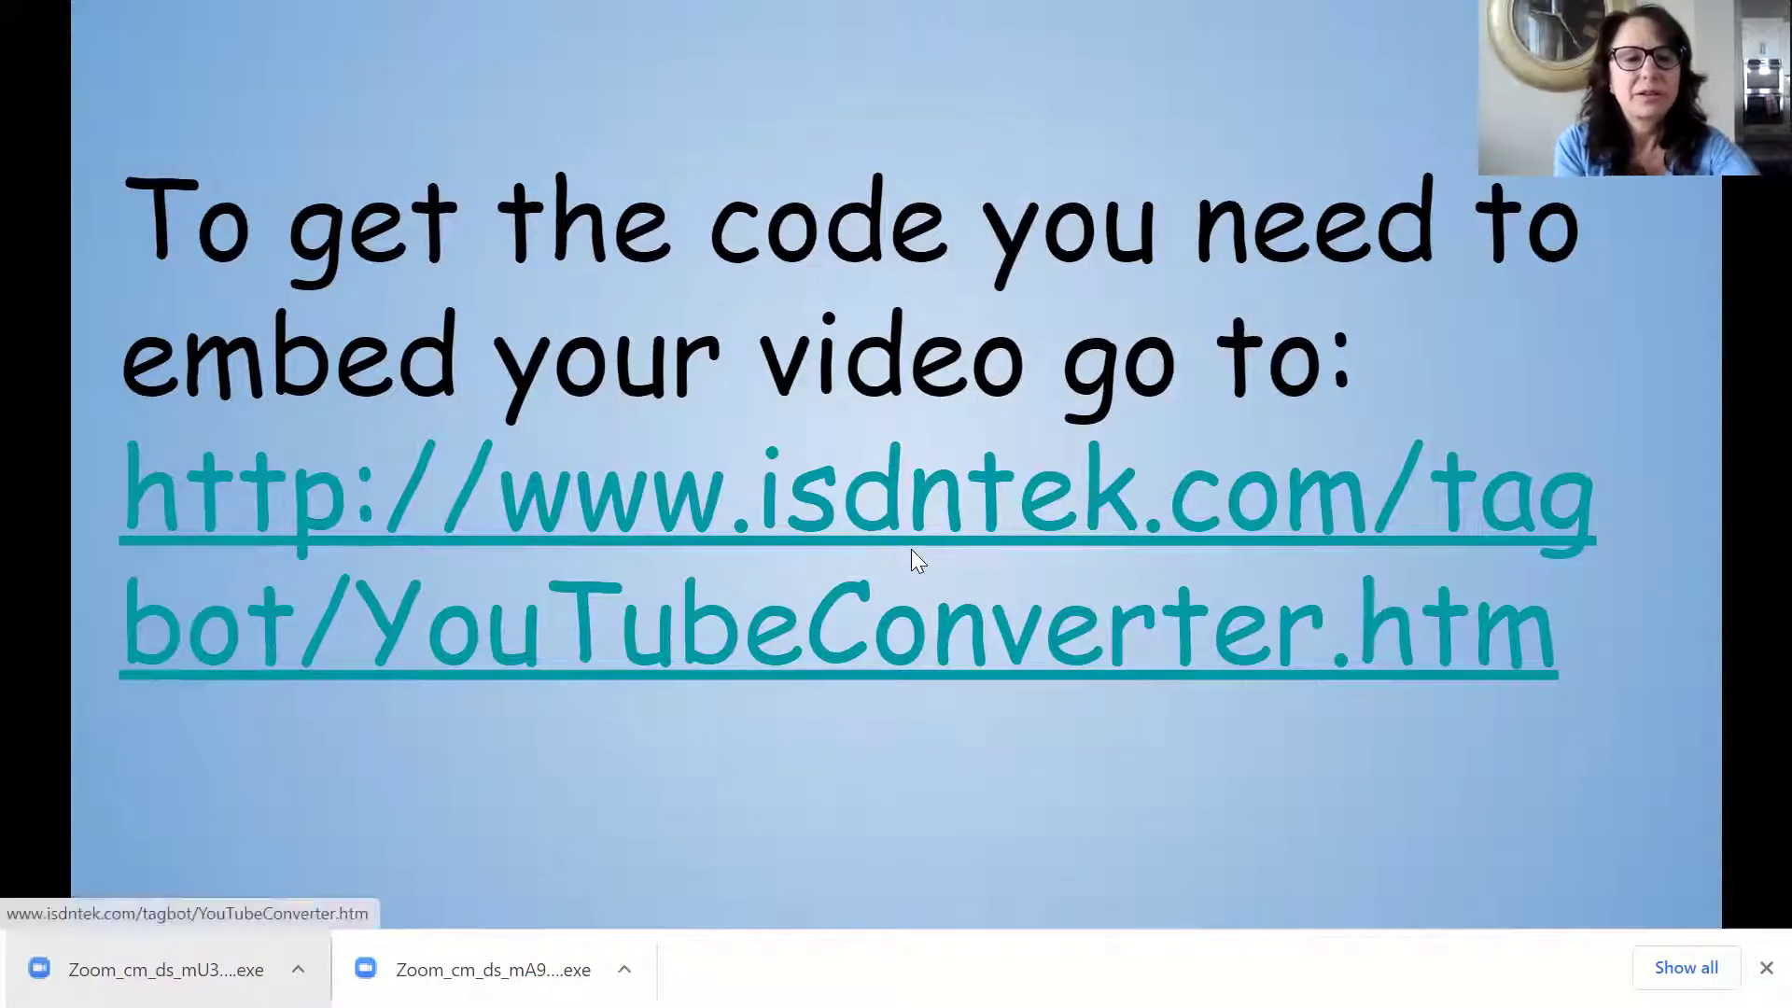
Leave the slideshow, review the sold 2007 Ducati Superbike listing, and open its video in a new tab
{"action": "key", "text": "Escape"}
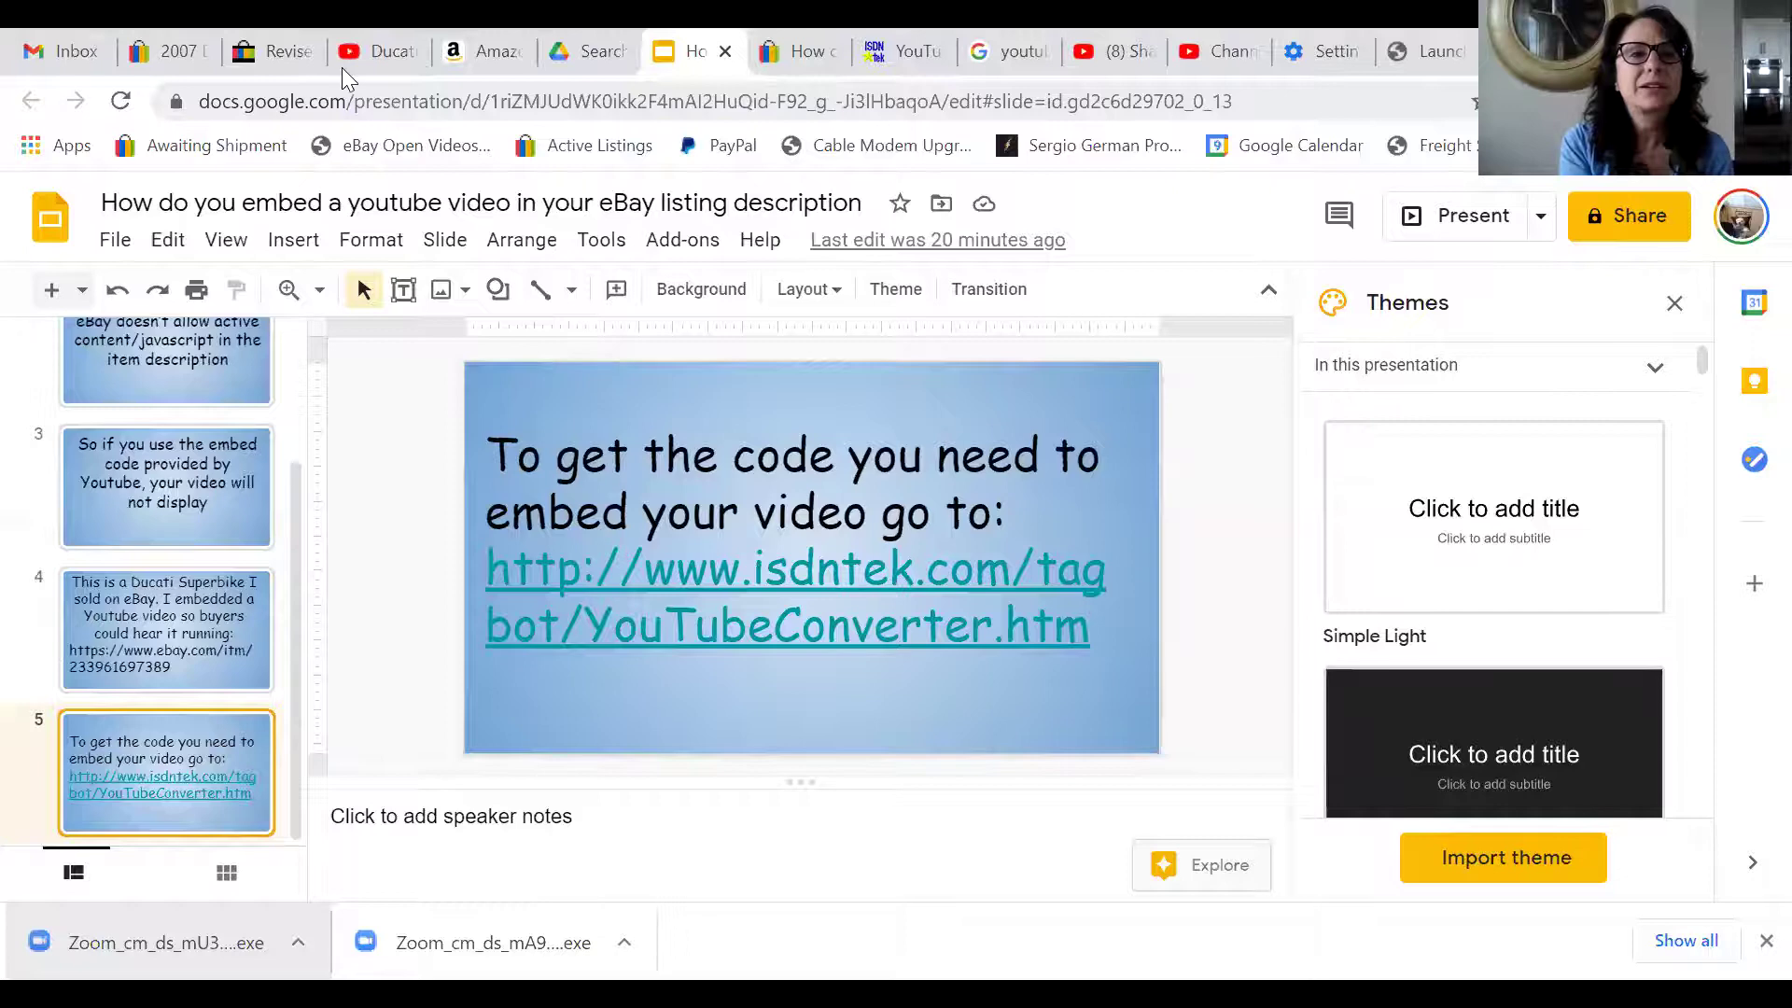
{"action": "left_click", "coordinate": [164, 51]}
{"action": "scroll", "coordinate": [485, 397], "scroll_direction": "up", "scroll_amount": 15}
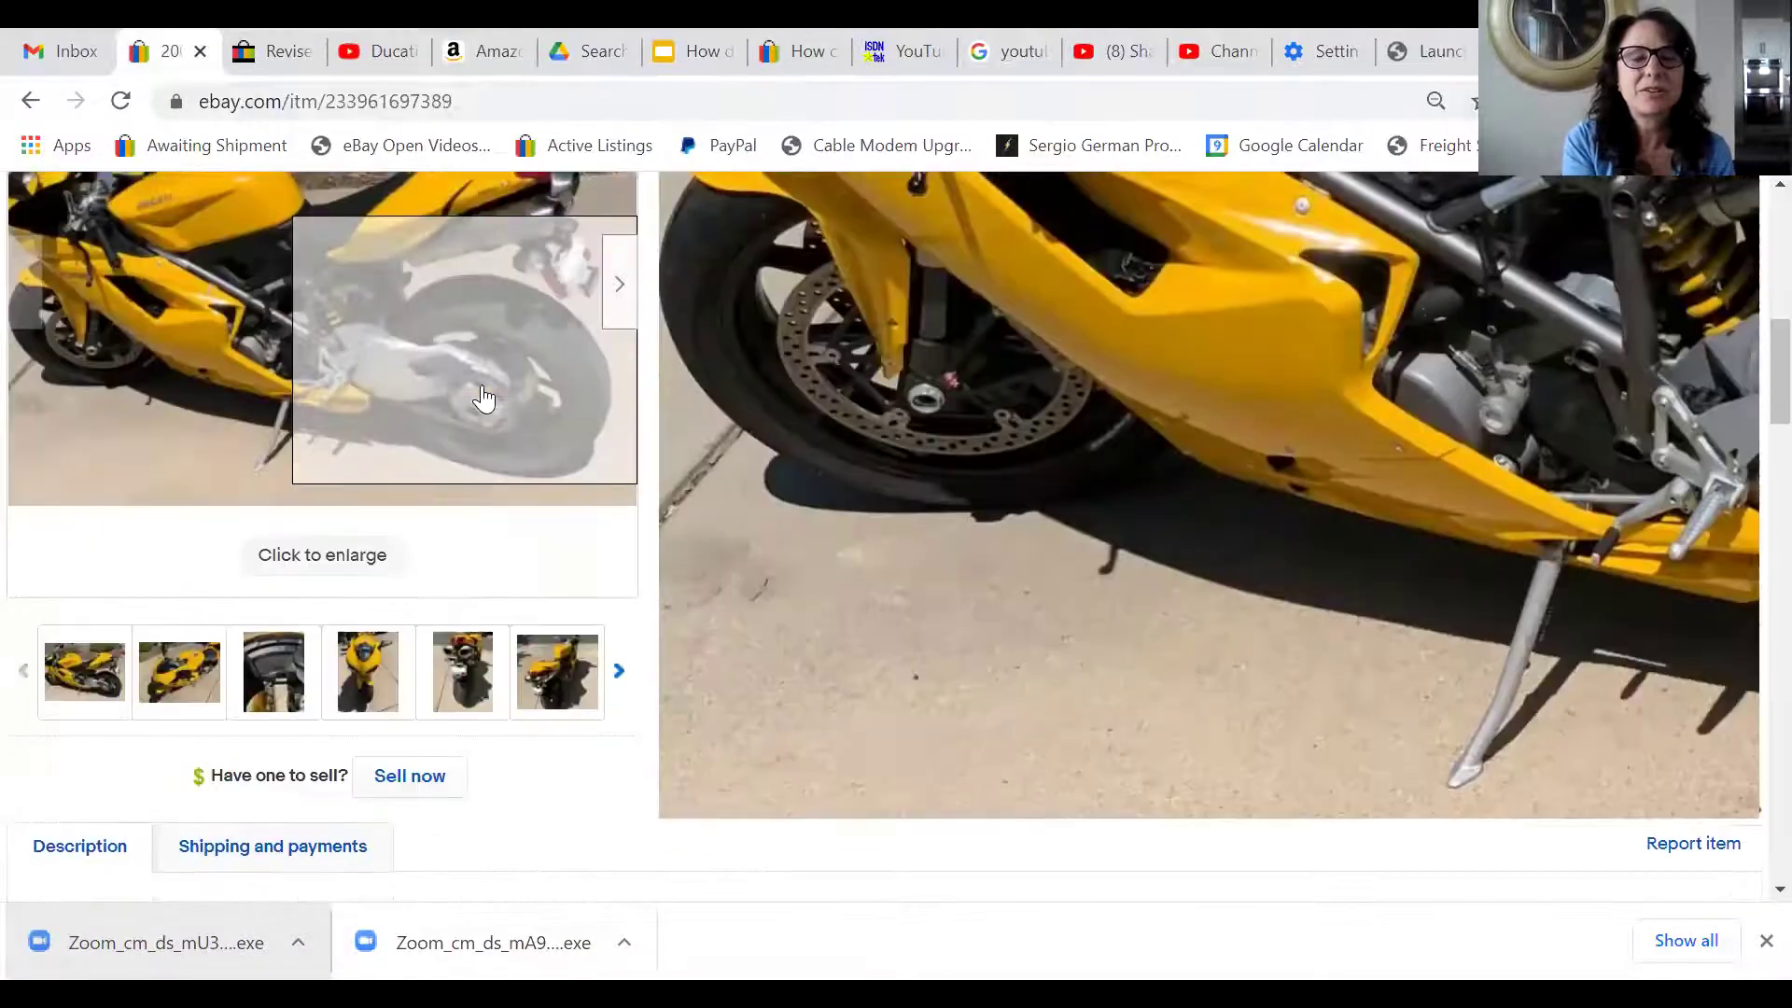
{"action": "scroll", "coordinate": [485, 396], "scroll_direction": "up", "scroll_amount": 2}
{"action": "scroll", "coordinate": [485, 396], "scroll_direction": "down", "scroll_amount": 8}
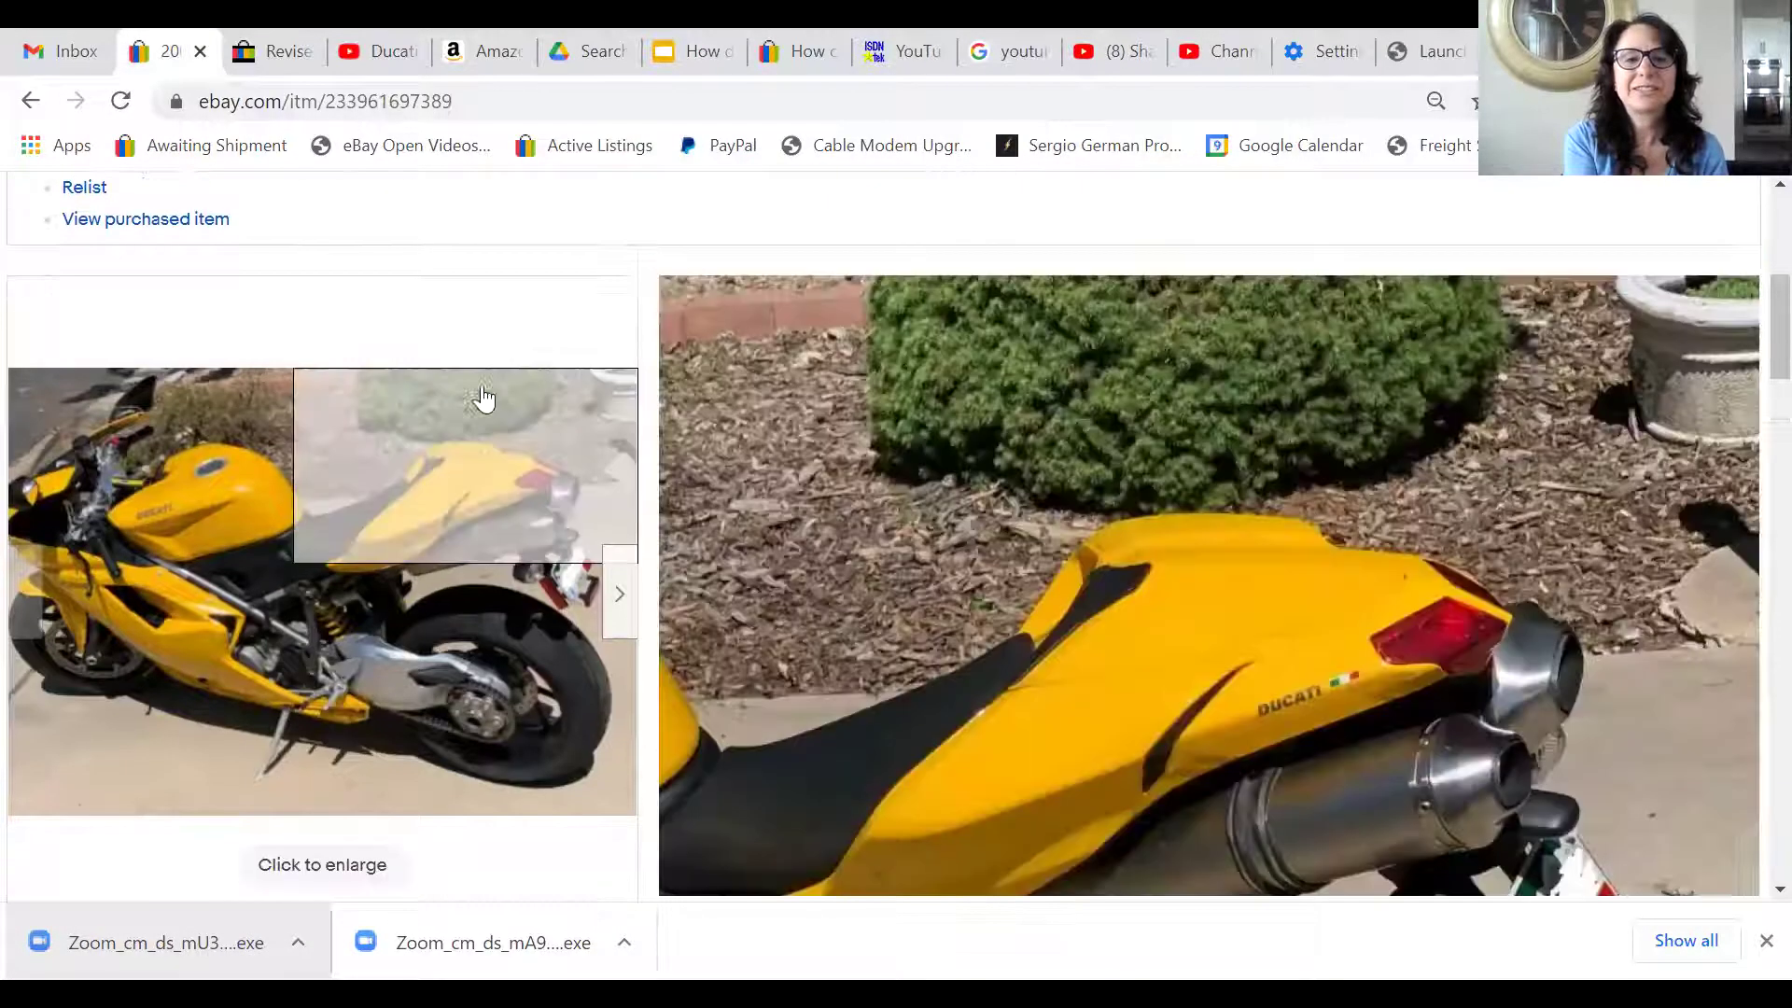
{"action": "scroll", "coordinate": [486, 396], "scroll_direction": "down", "scroll_amount": 5}
{"action": "scroll", "coordinate": [481, 385], "scroll_direction": "up", "scroll_amount": 10}
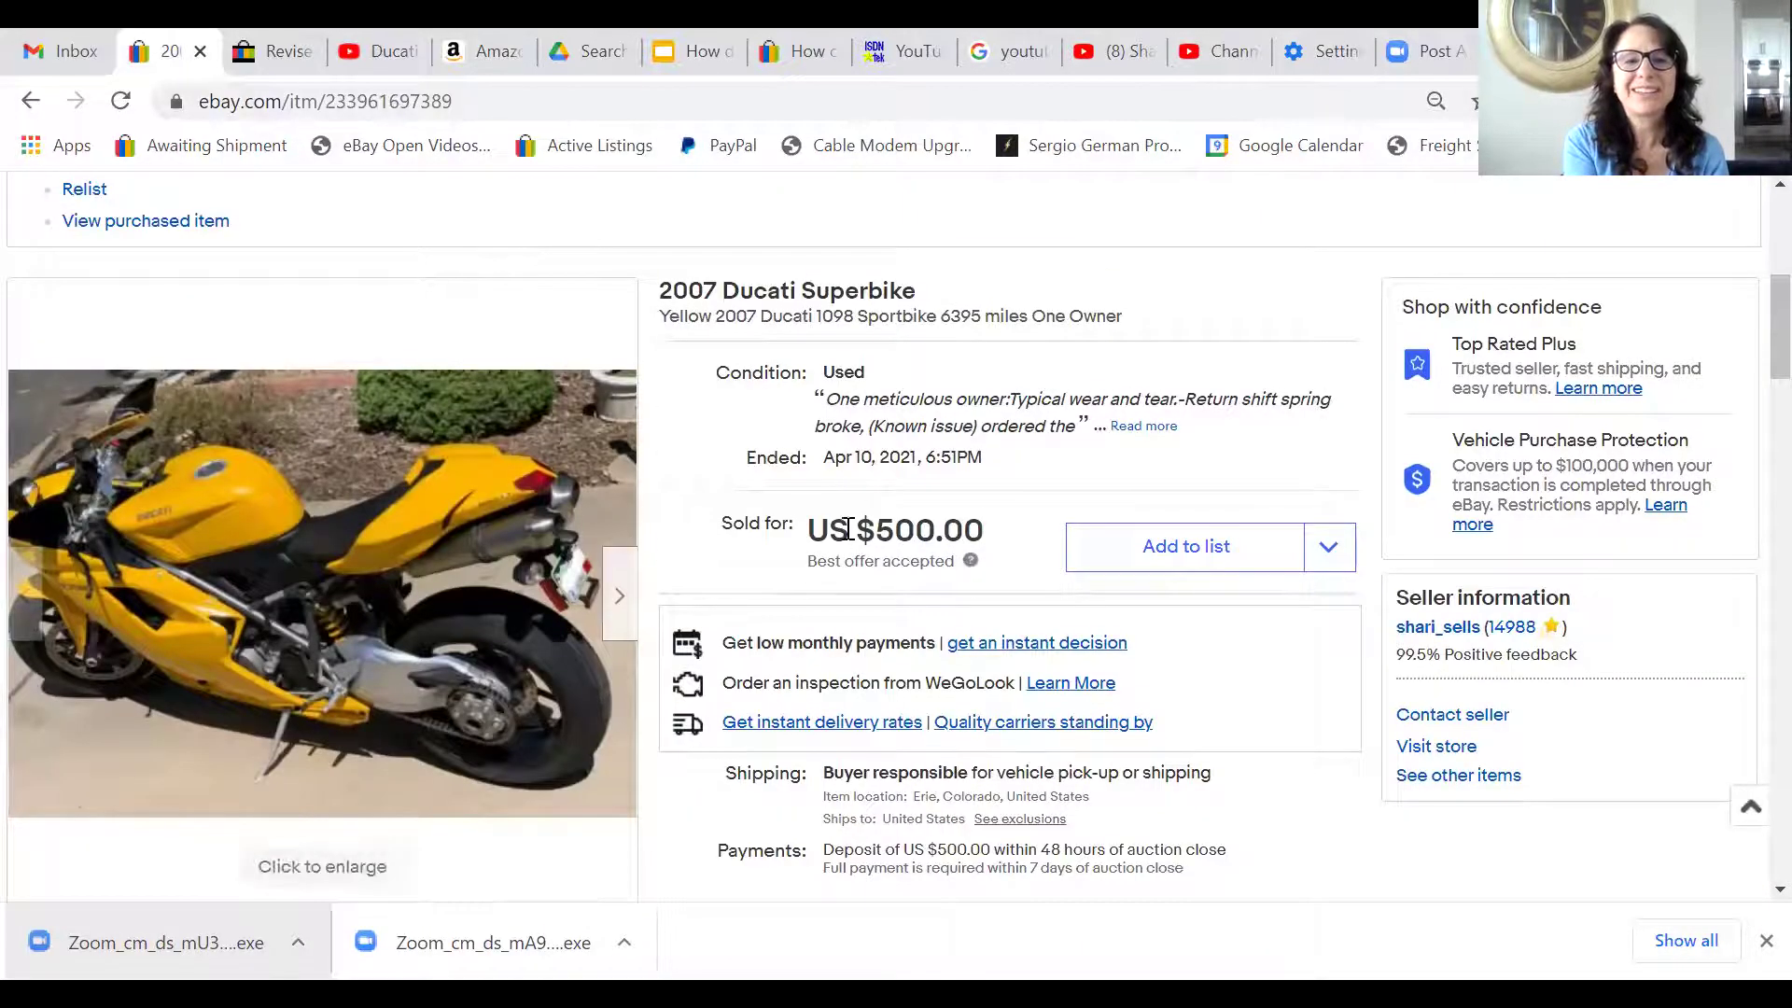
{"action": "scroll", "coordinate": [588, 532], "scroll_direction": "down", "scroll_amount": 15}
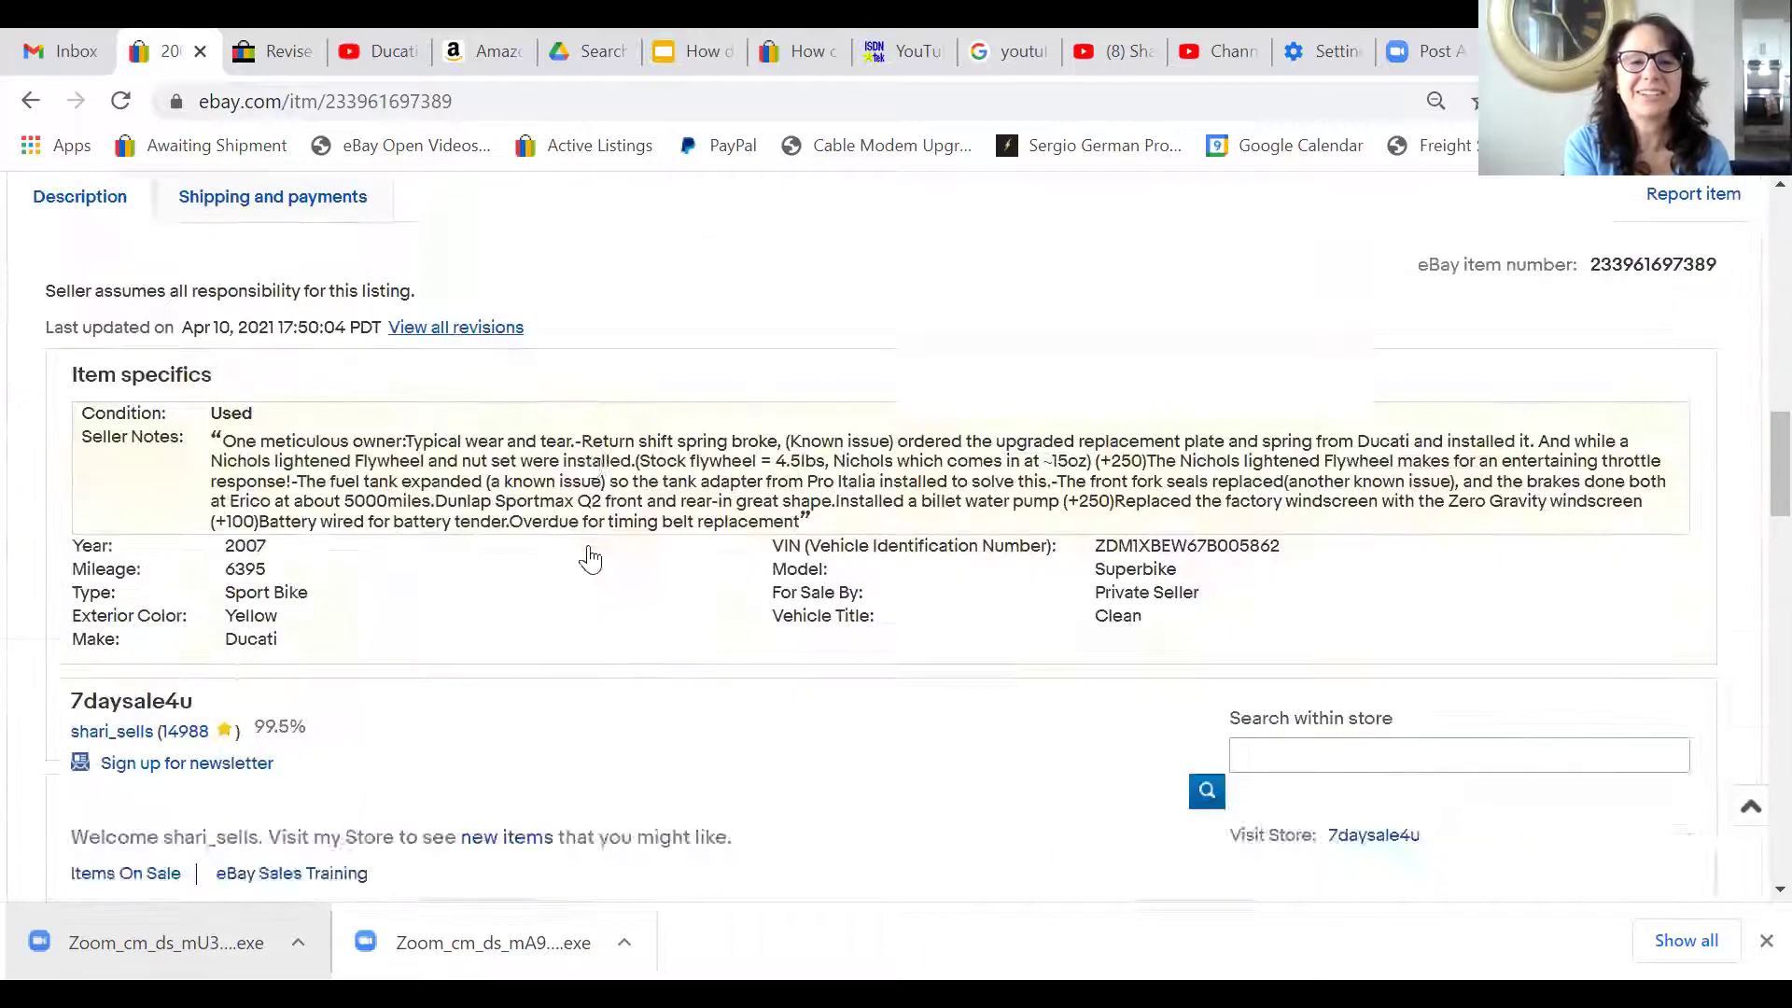
{"action": "scroll", "coordinate": [590, 557], "scroll_direction": "down", "scroll_amount": 10}
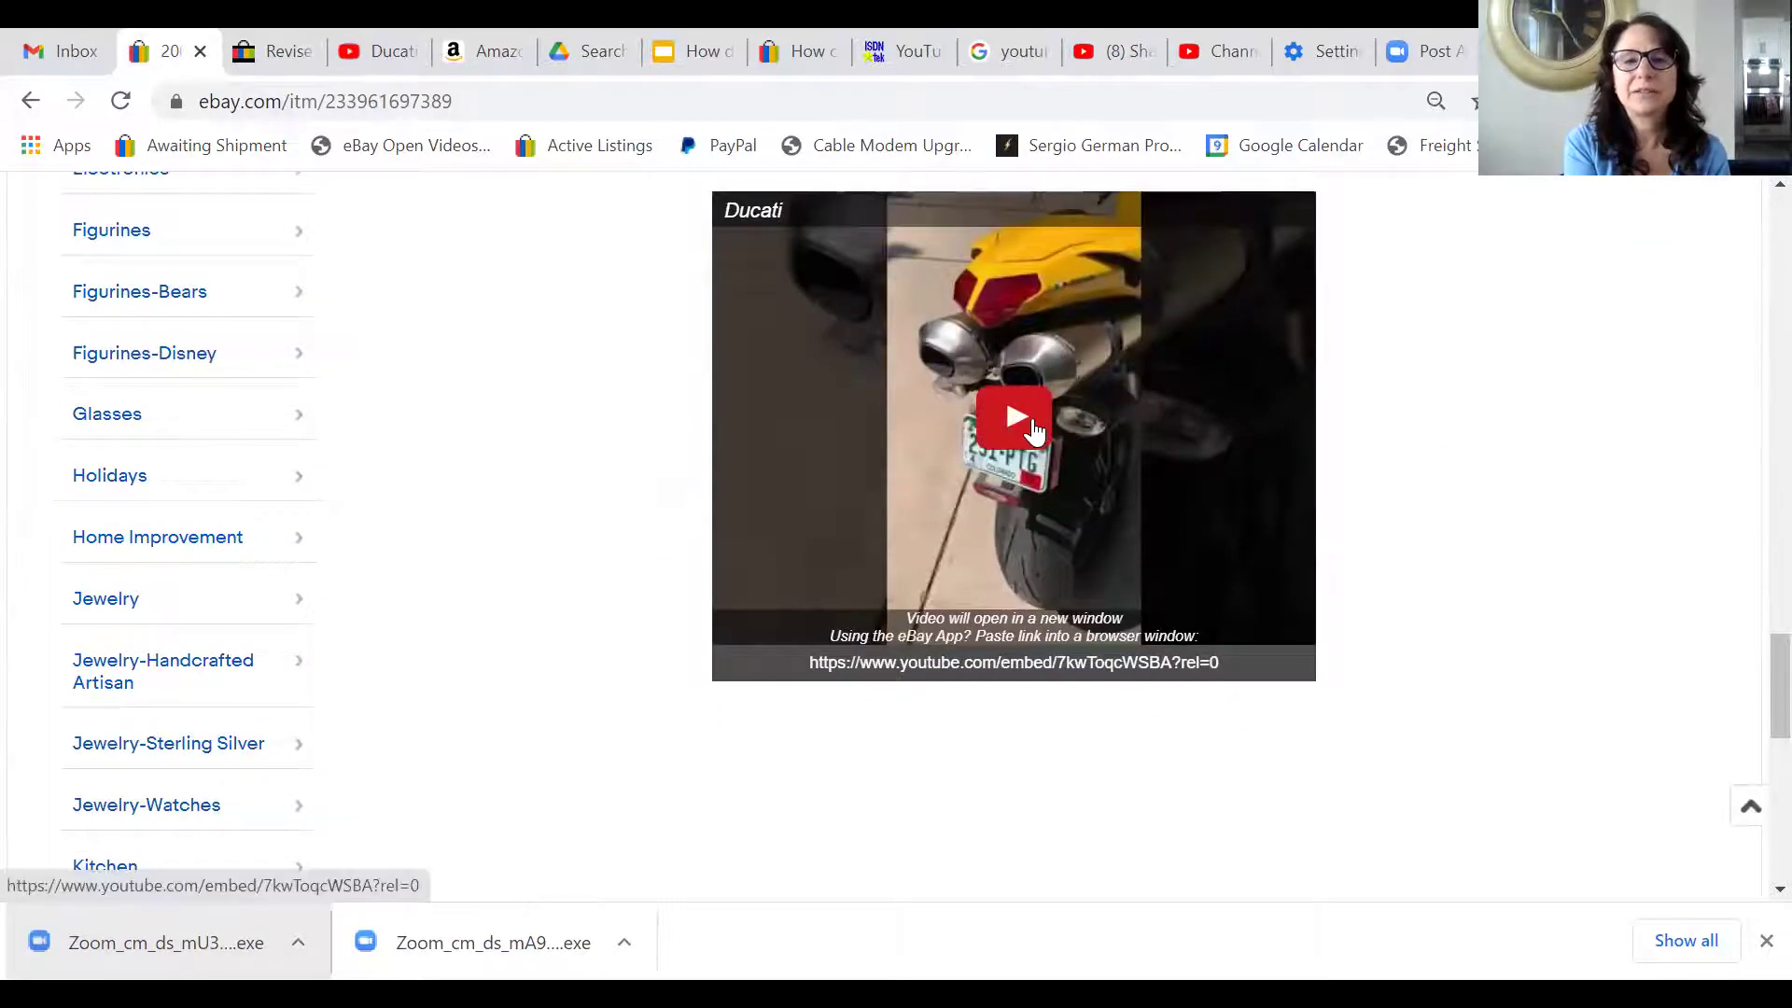
{"action": "left_click", "coordinate": [1035, 430]}
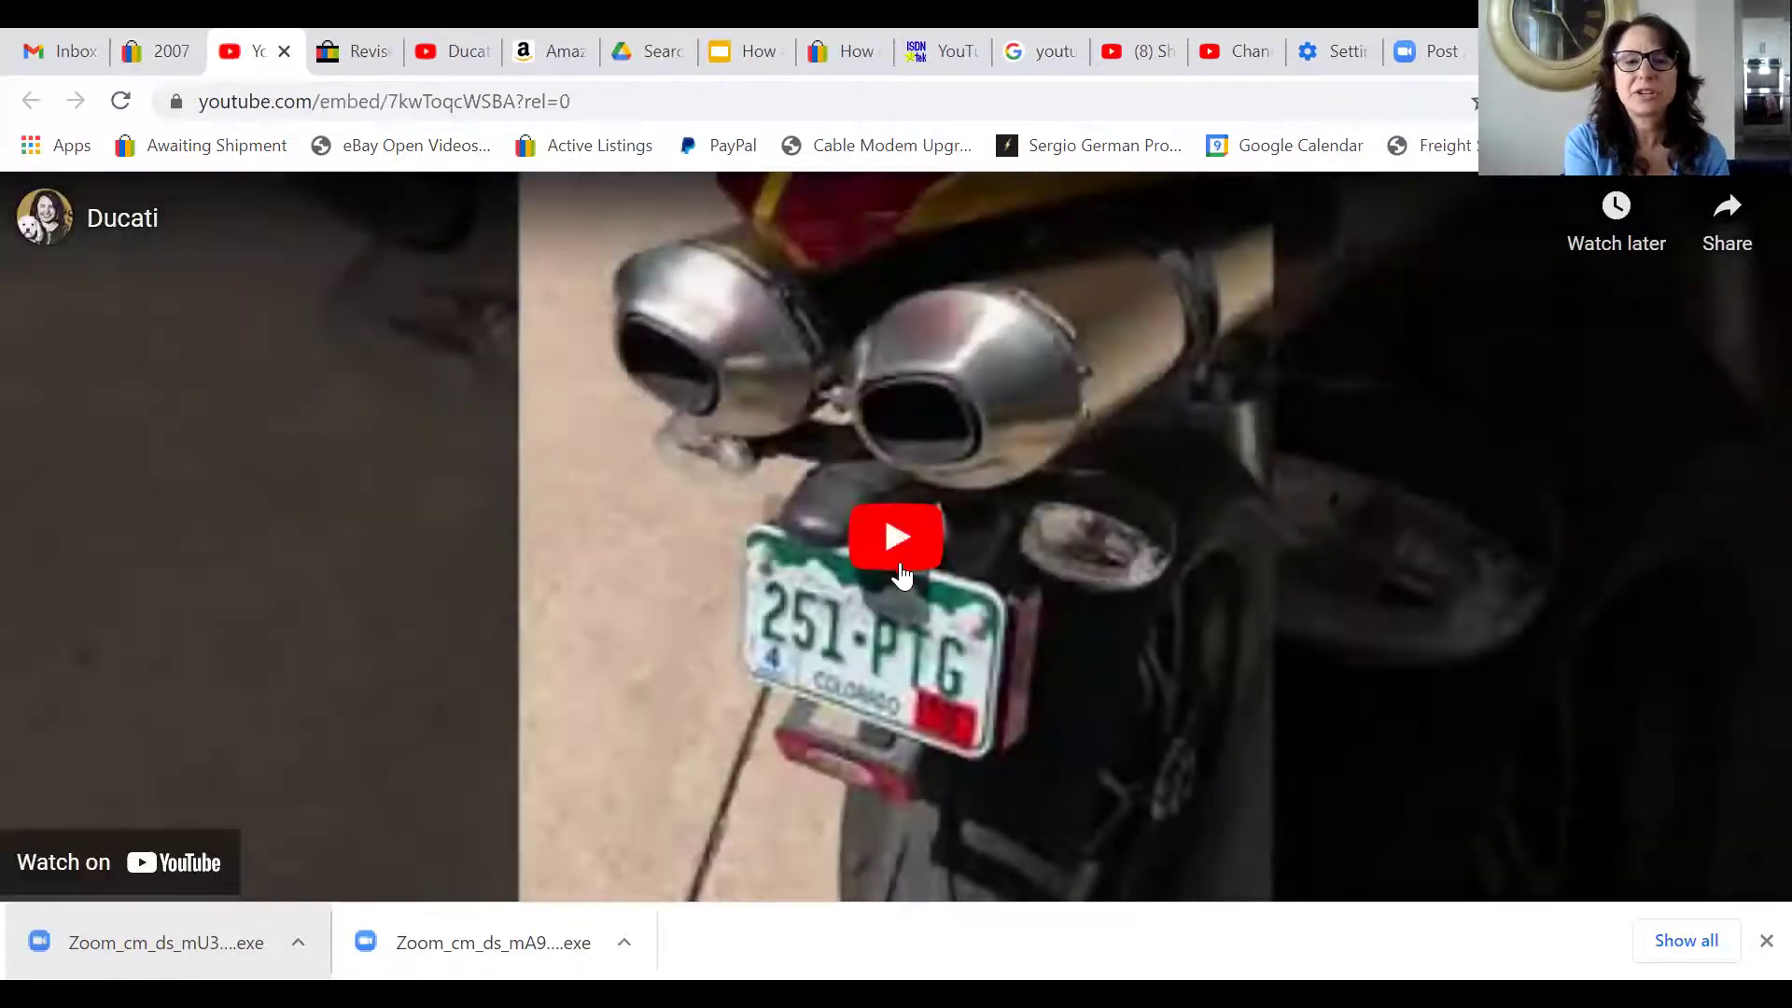
Play the Ducati video to about 0:10, pause it, and go to the channel's ducati search
{"action": "left_click", "coordinate": [907, 541]}
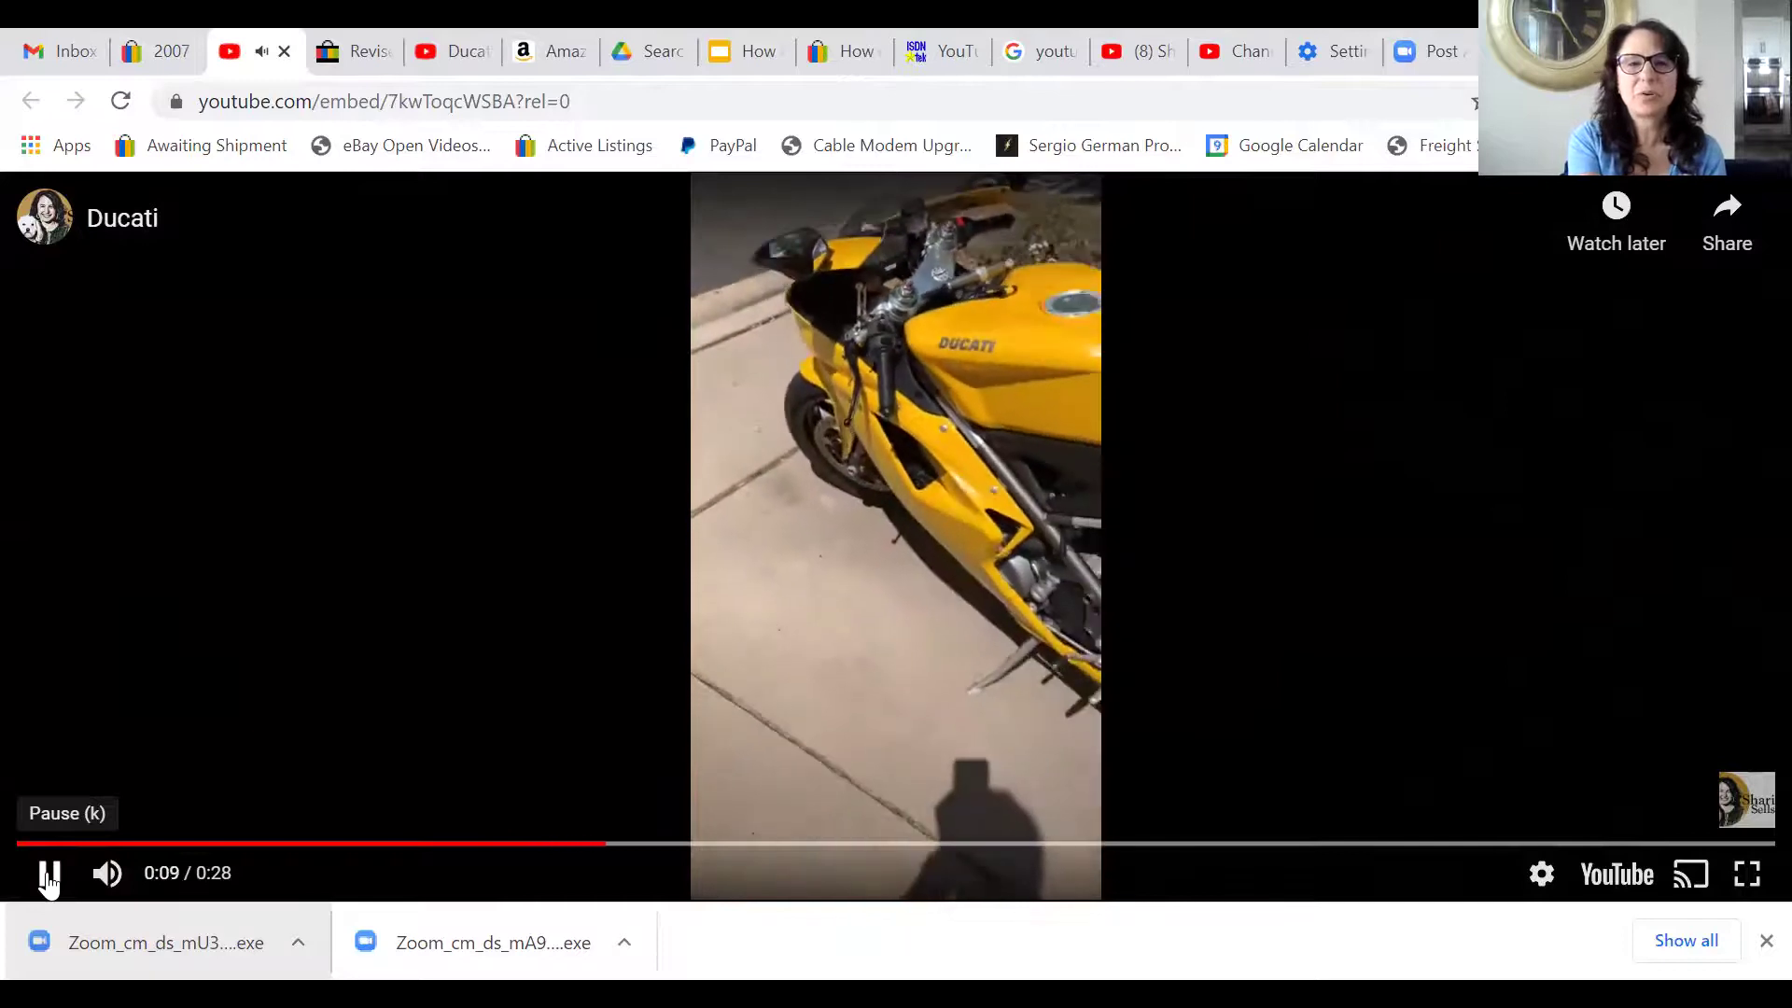
{"action": "left_click", "coordinate": [46, 878]}
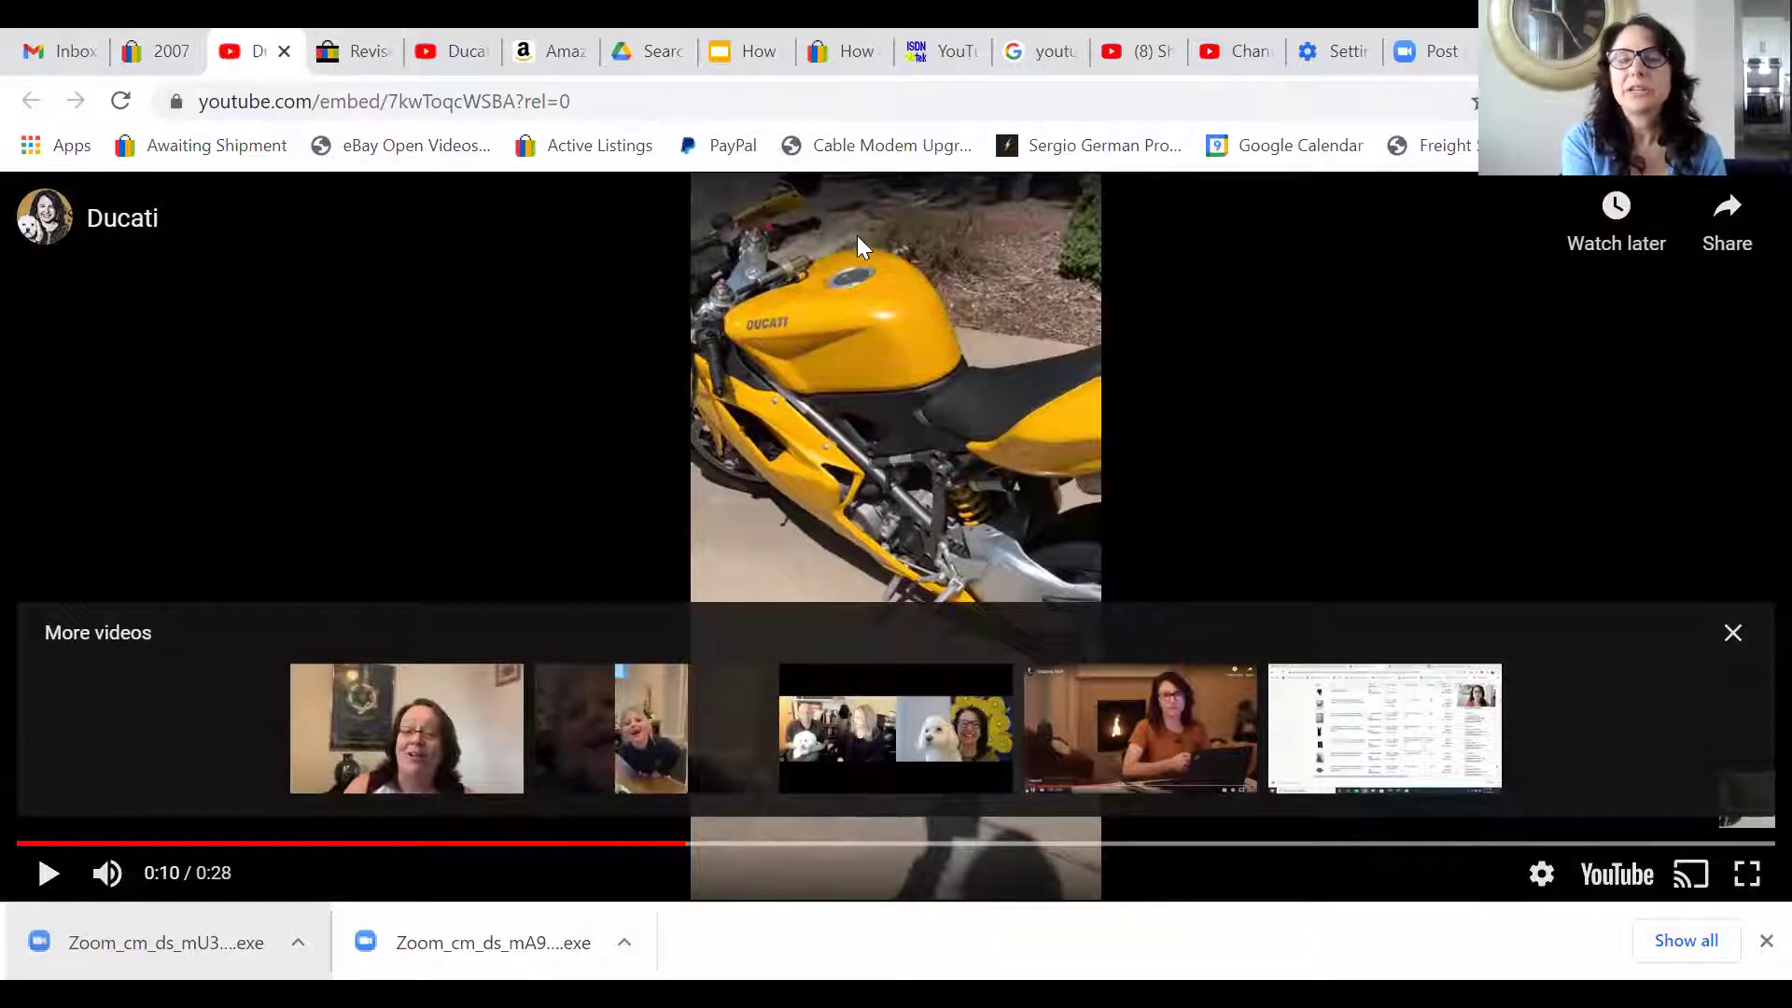
{"action": "left_click", "coordinate": [1157, 66]}
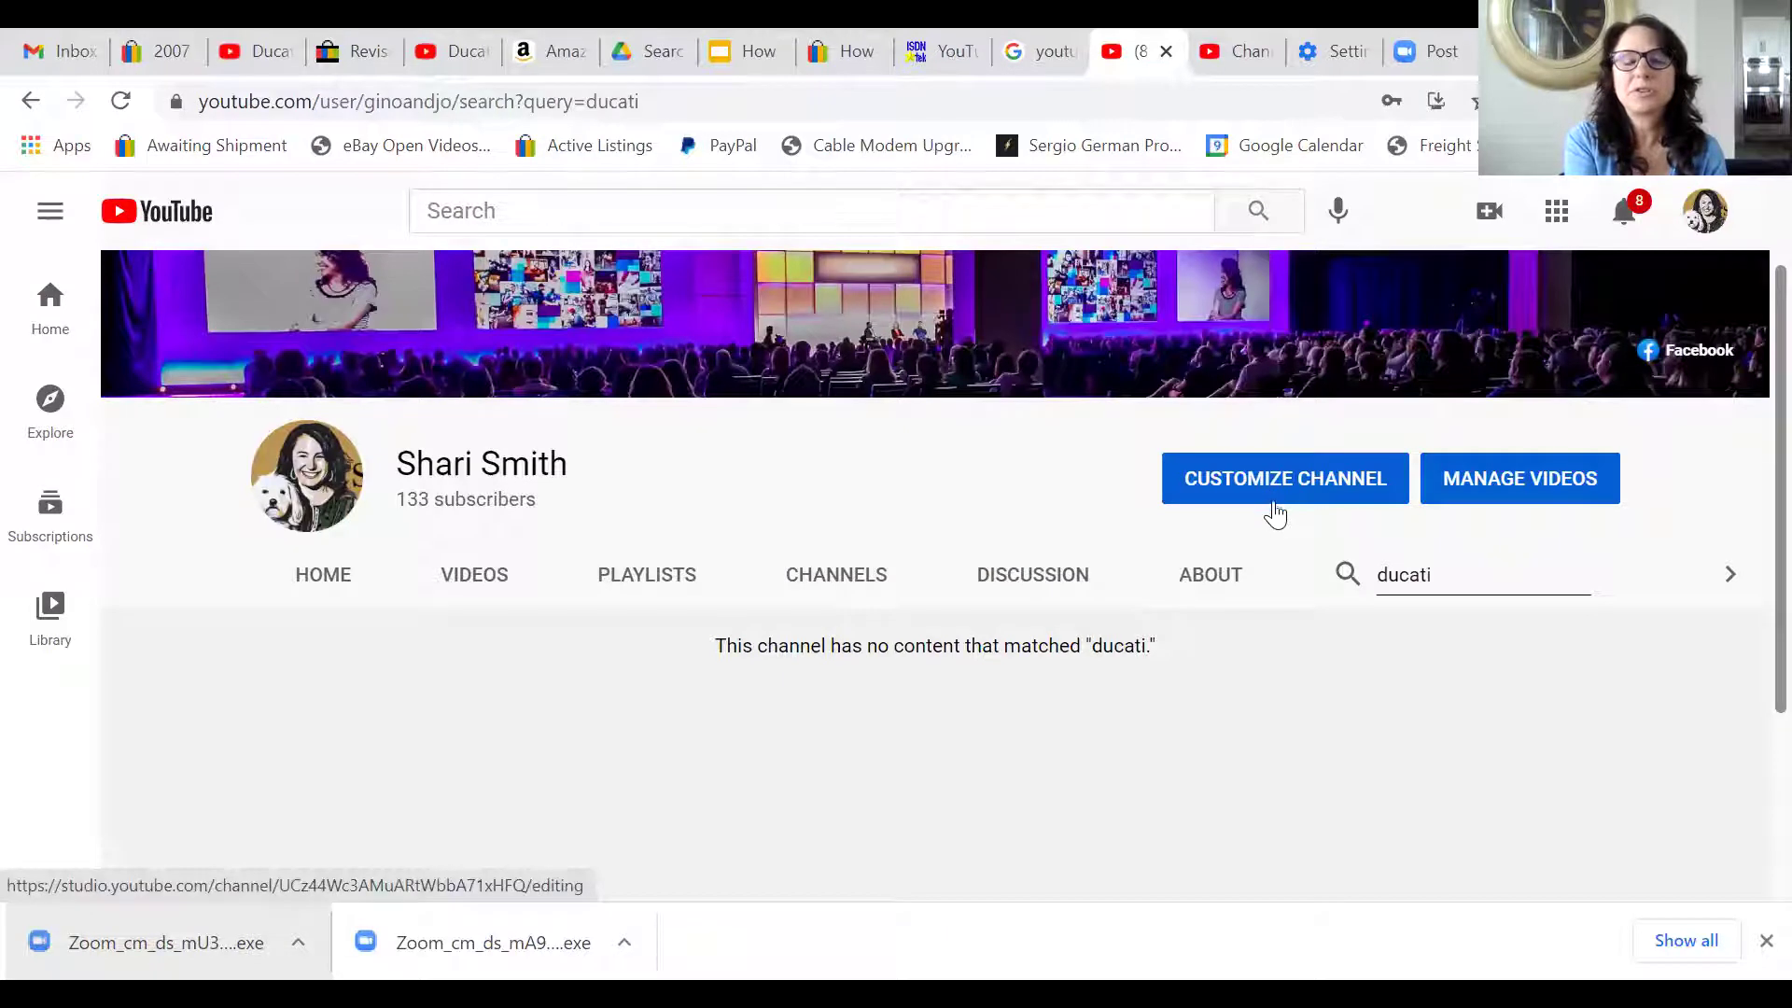
Copy the unlisted Ducati video's shareable link from the YouTube Studio Content list
{"action": "left_click", "coordinate": [1230, 47]}
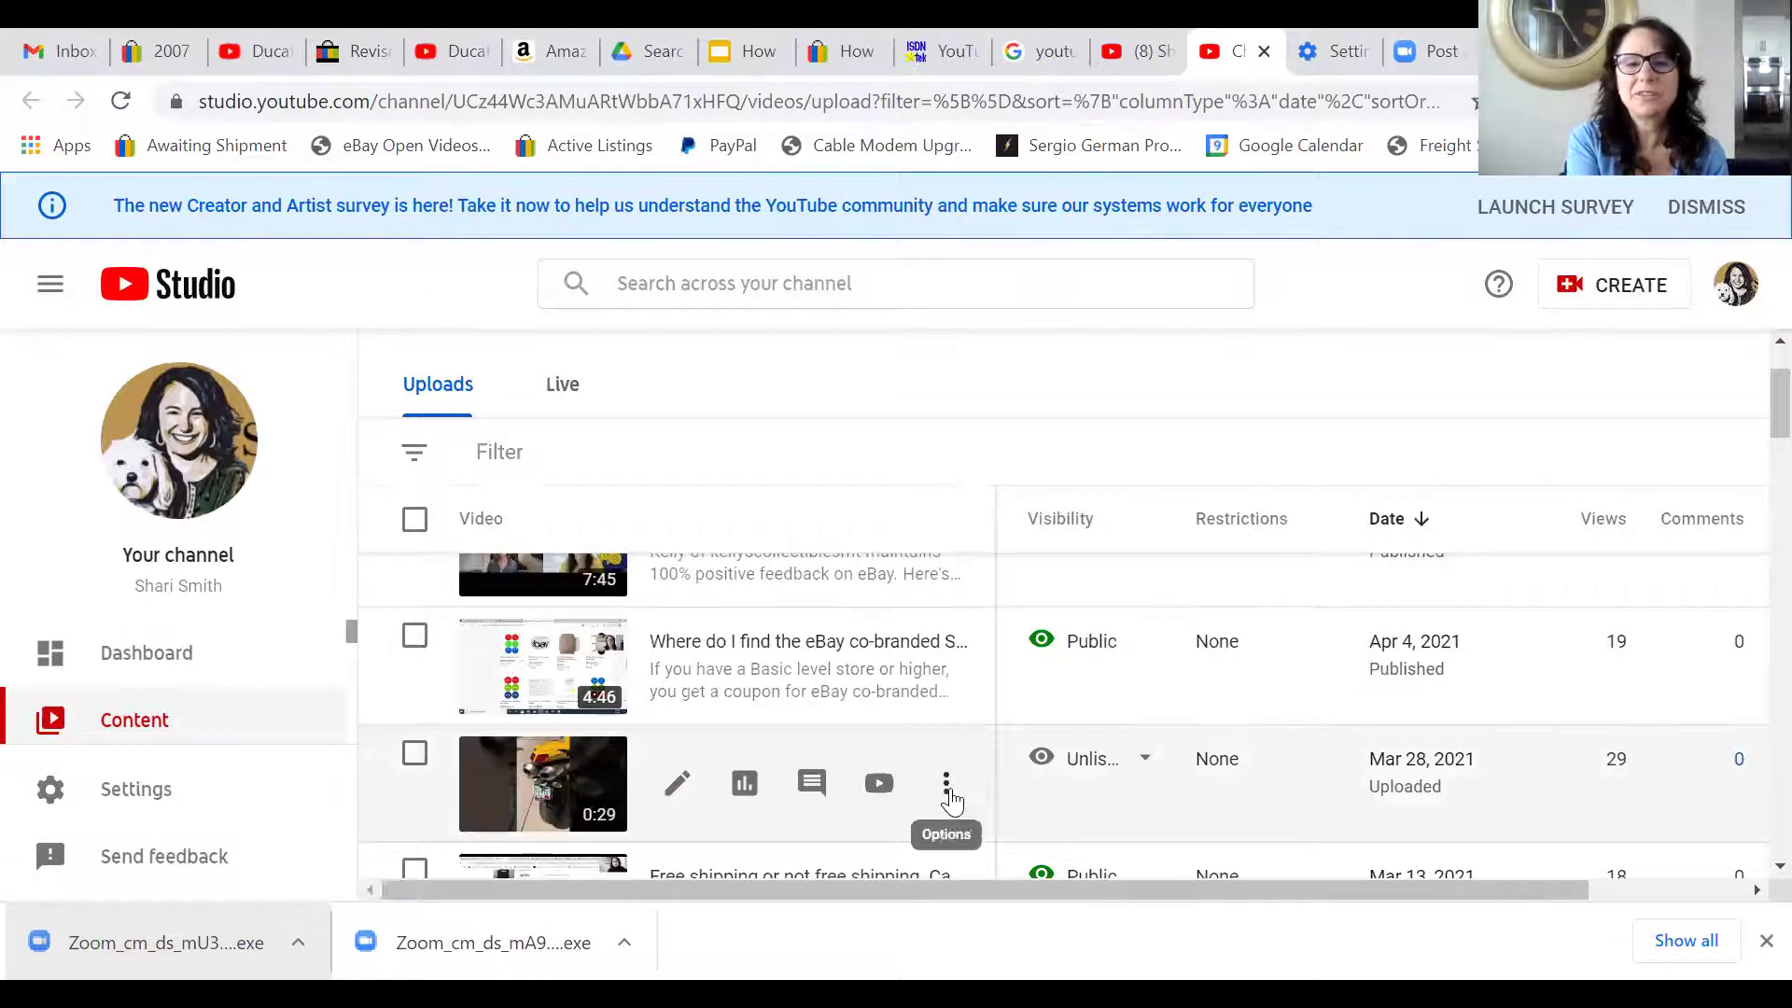
{"action": "left_click", "coordinate": [946, 784]}
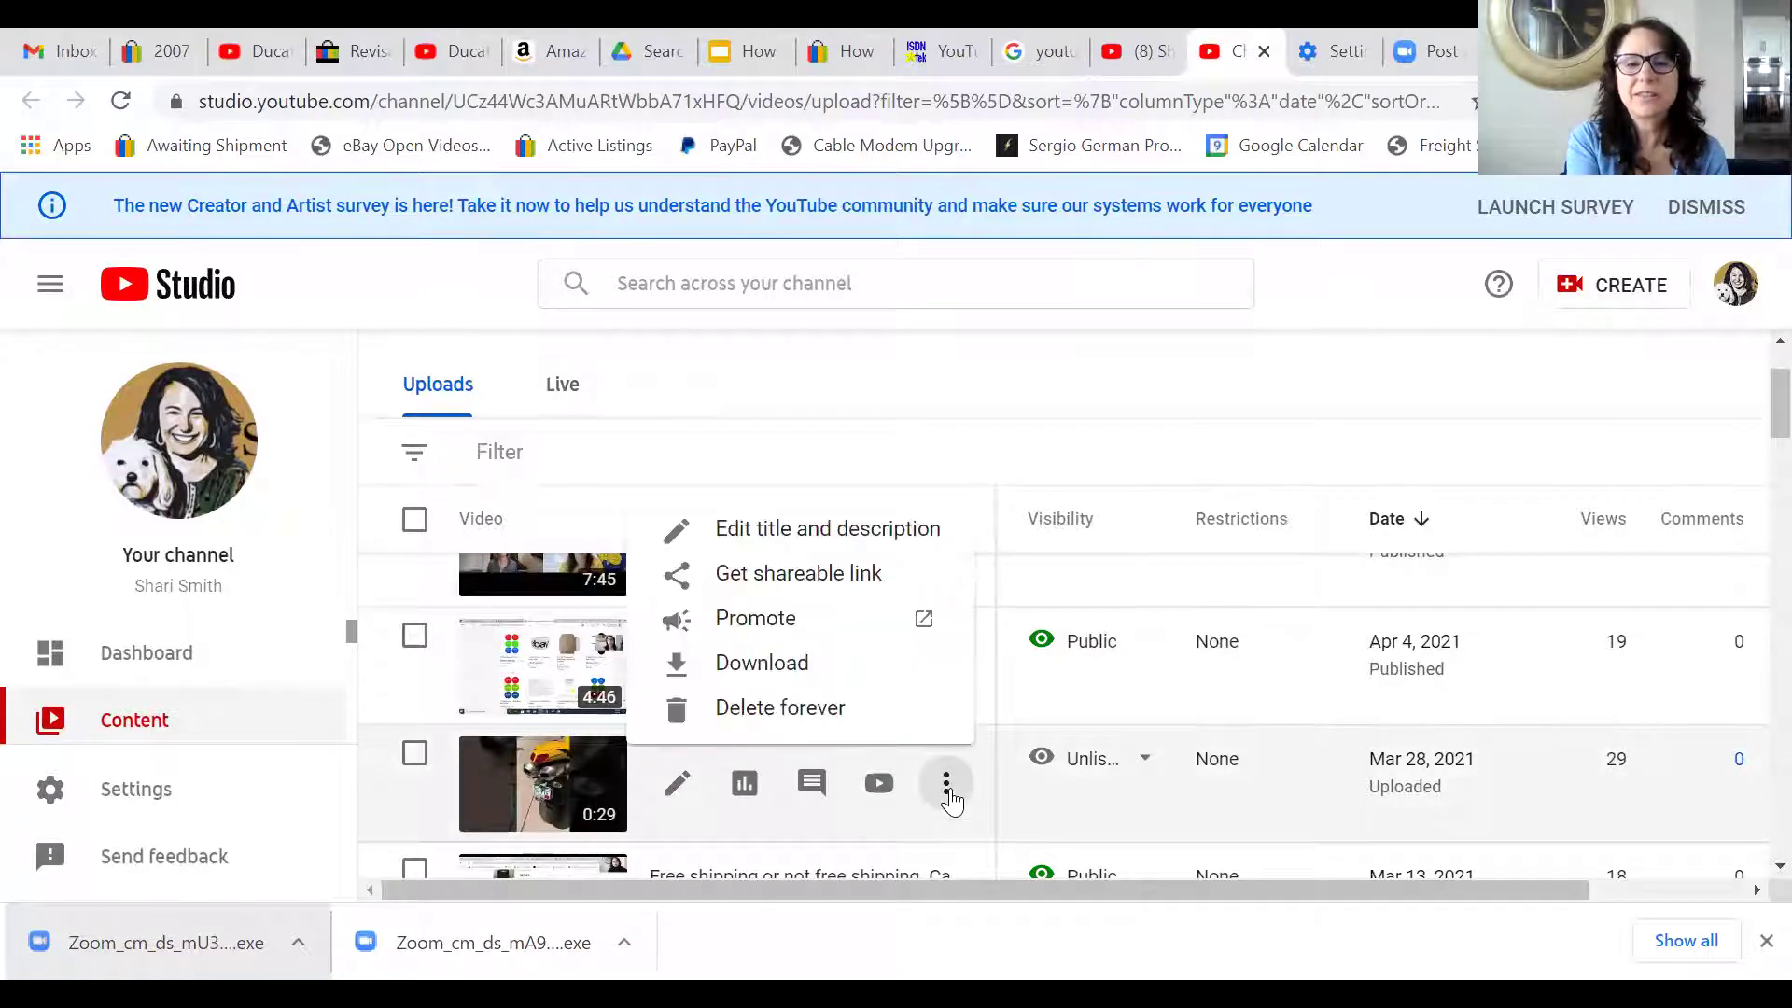
{"action": "left_click", "coordinate": [823, 576]}
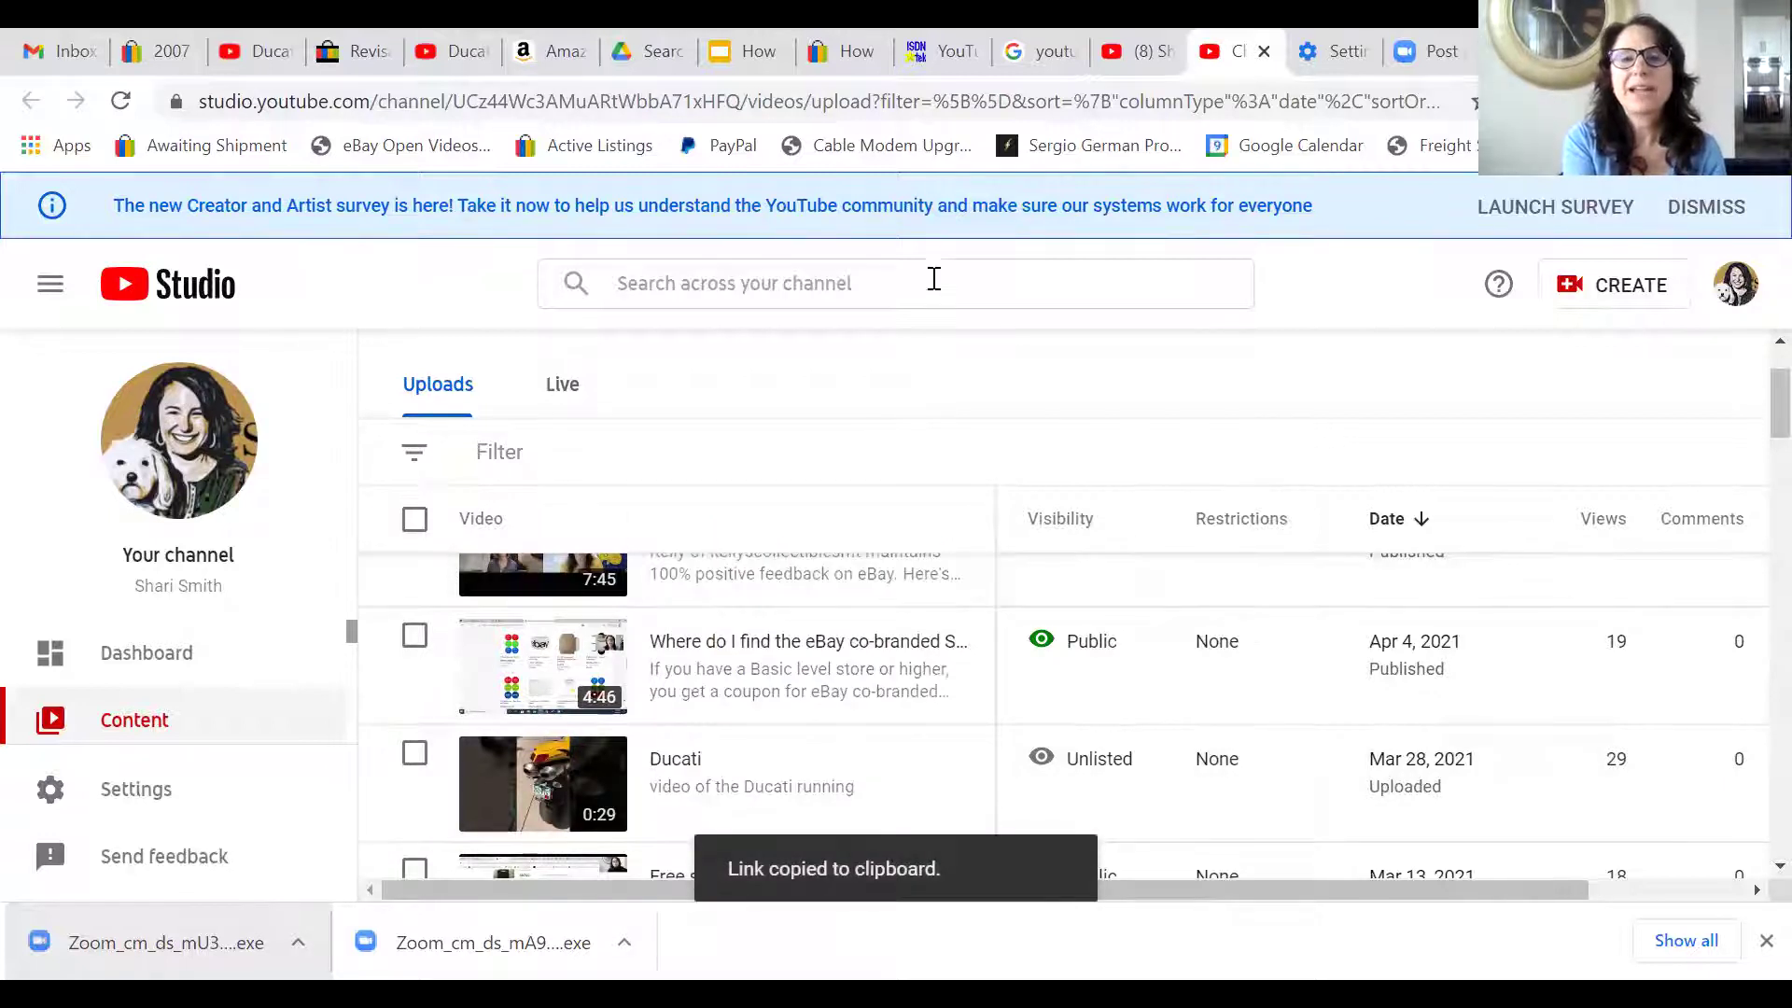
{"action": "left_click", "coordinate": [928, 53]}
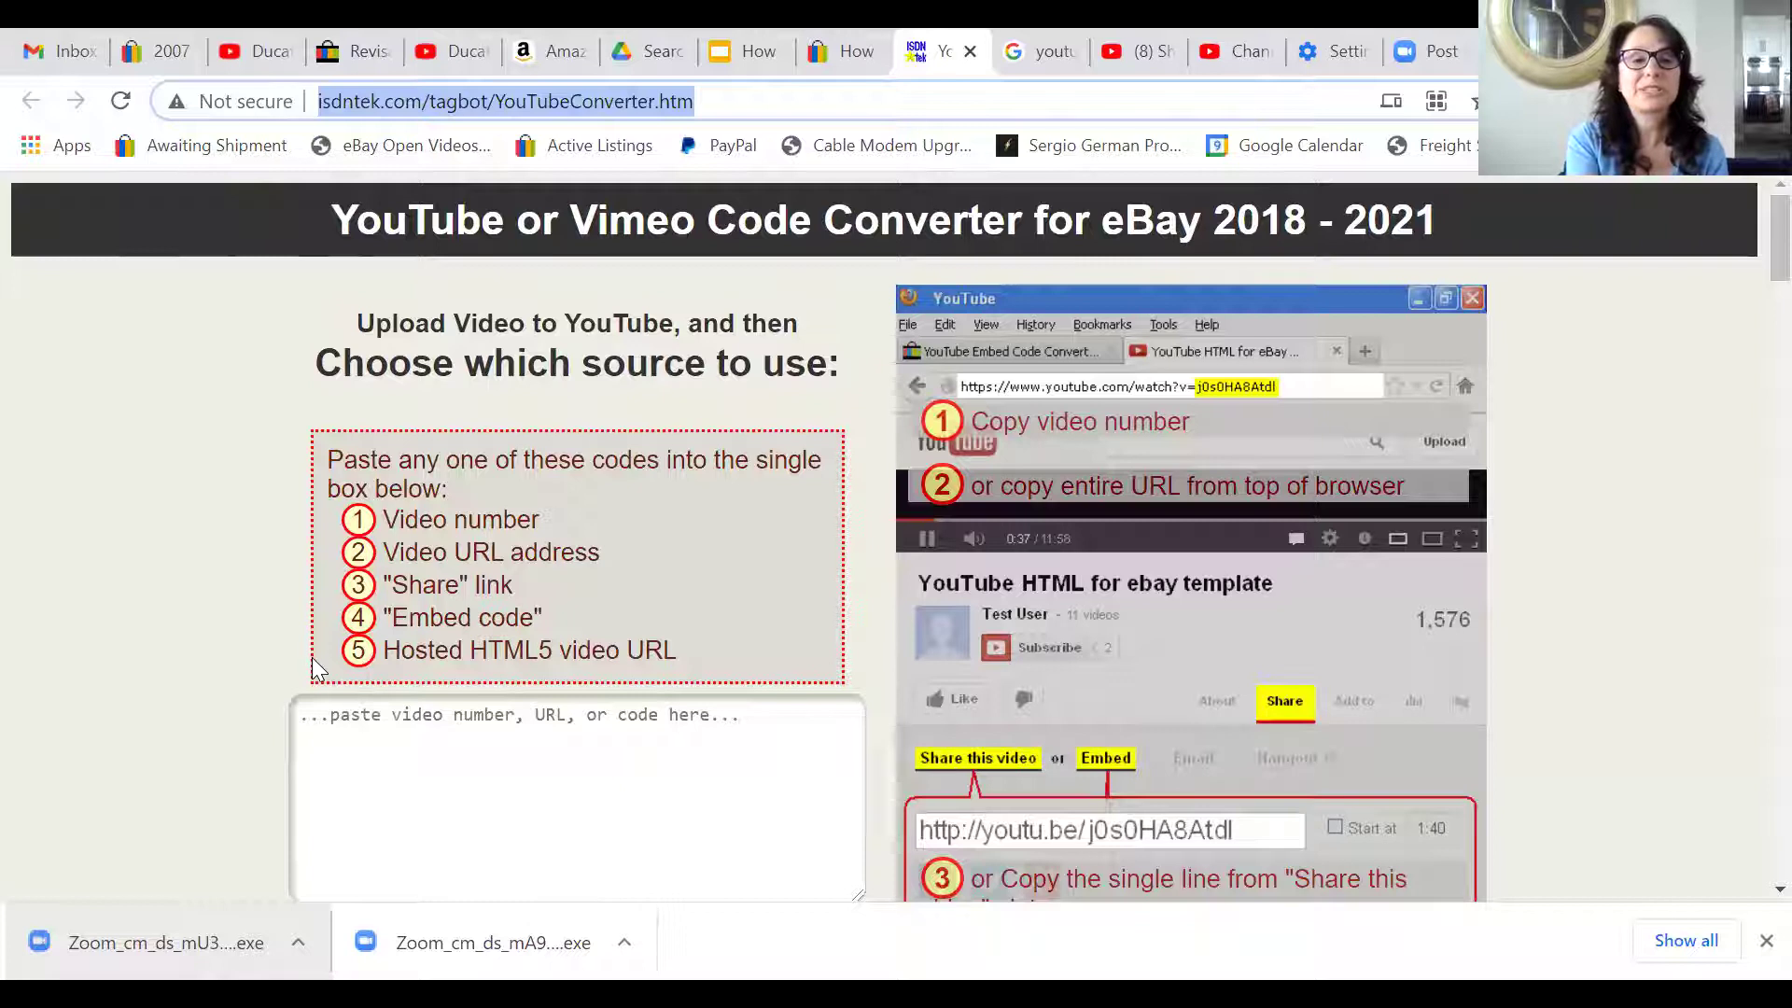
Paste the Ducati link, generate linked-video eBay code captioned 'Ducati', and select all of it
{"action": "left_click", "coordinate": [393, 728]}
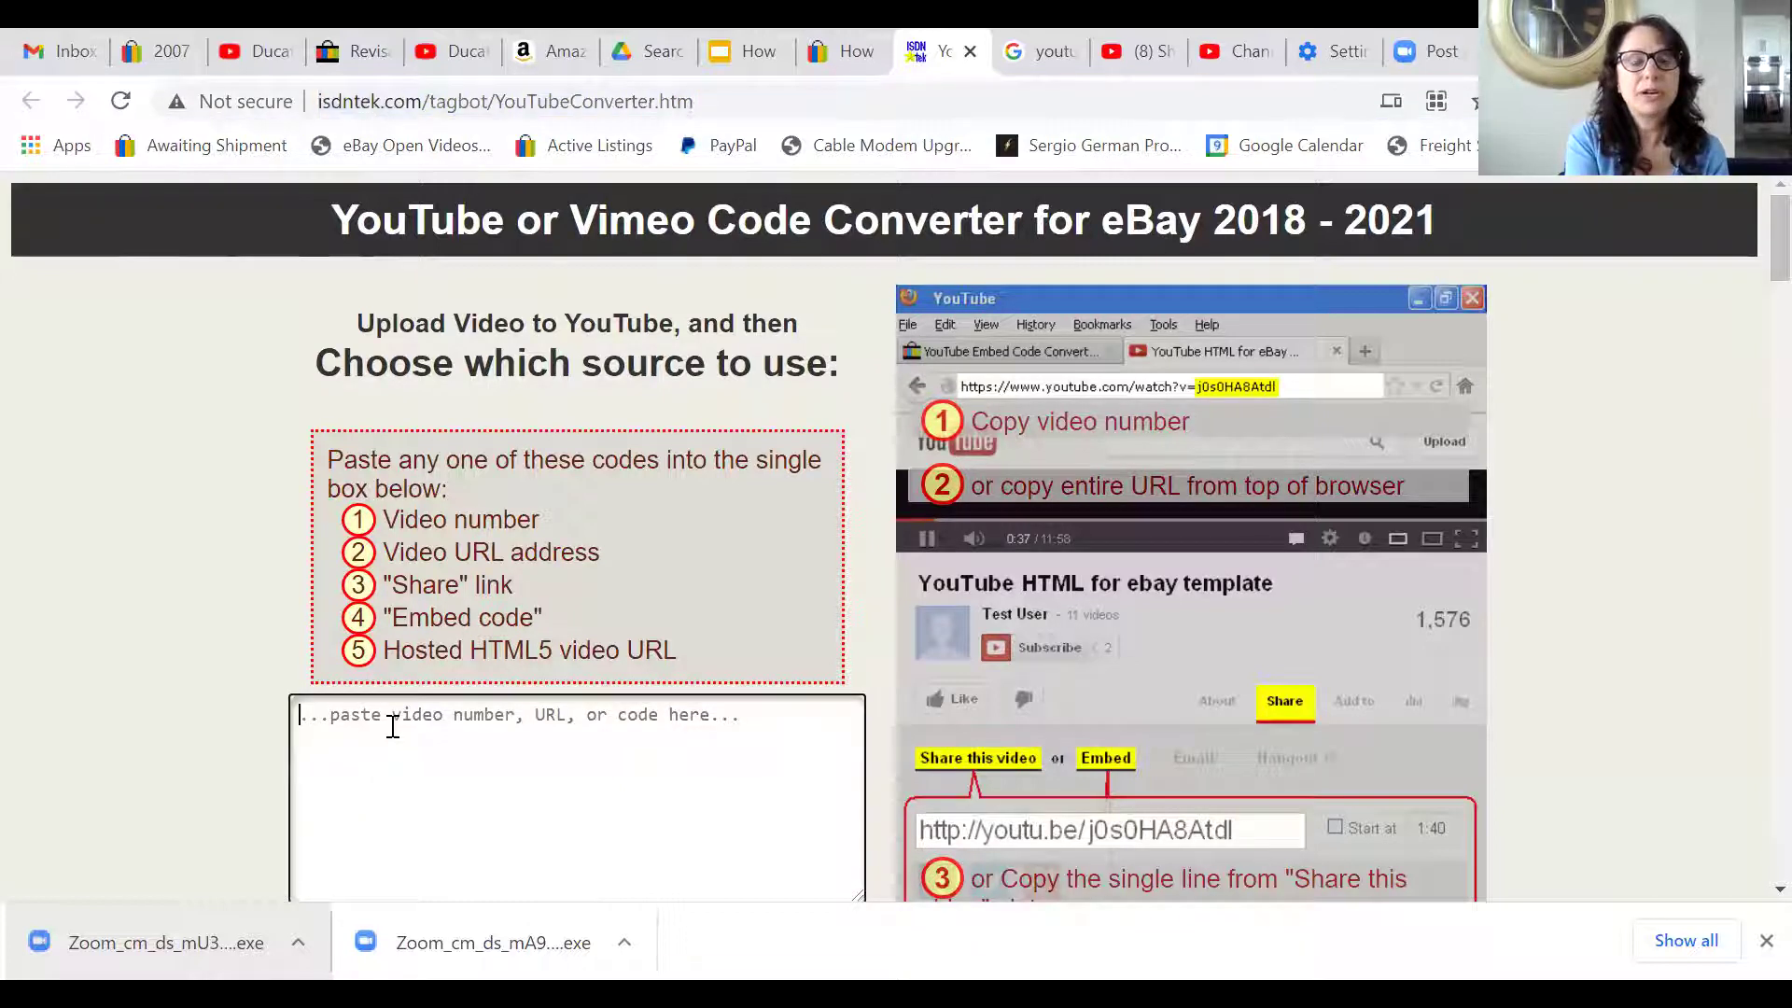
{"action": "key", "text": "ctrl+v"}
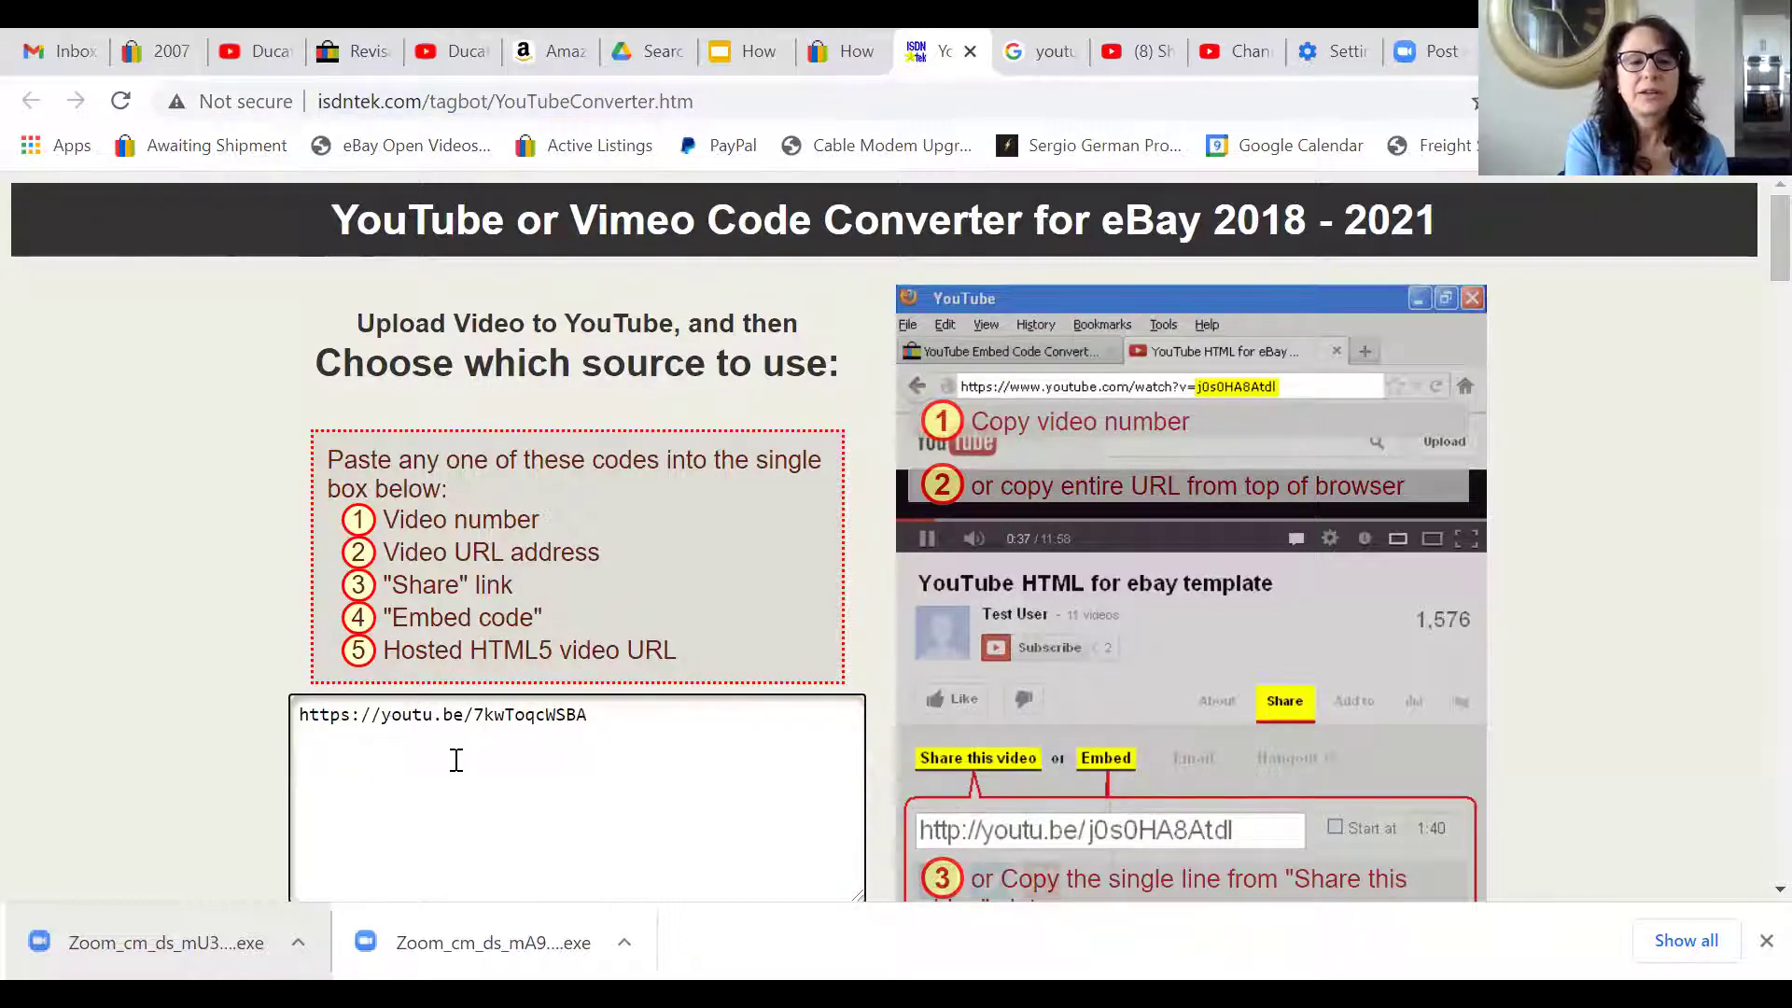
{"action": "scroll", "coordinate": [452, 756], "scroll_direction": "down", "scroll_amount": 2}
{"action": "scroll", "coordinate": [454, 760], "scroll_direction": "down", "scroll_amount": 2}
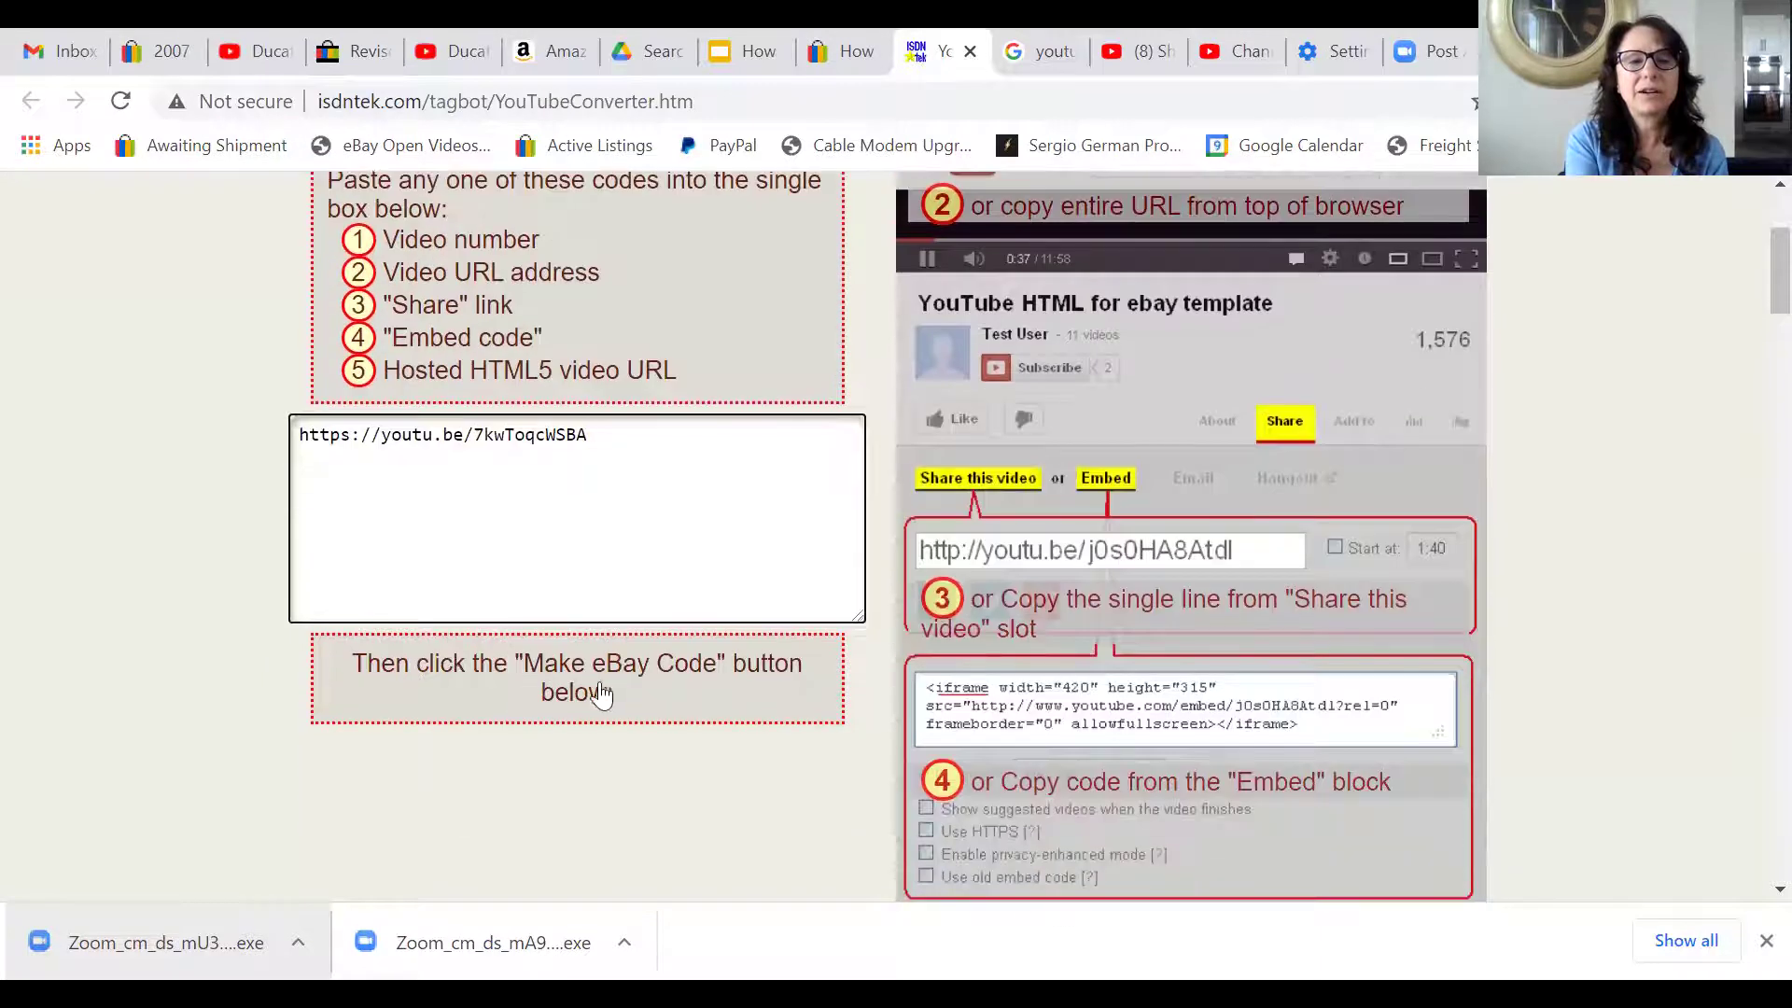
{"action": "scroll", "coordinate": [603, 691], "scroll_direction": "down", "scroll_amount": 10}
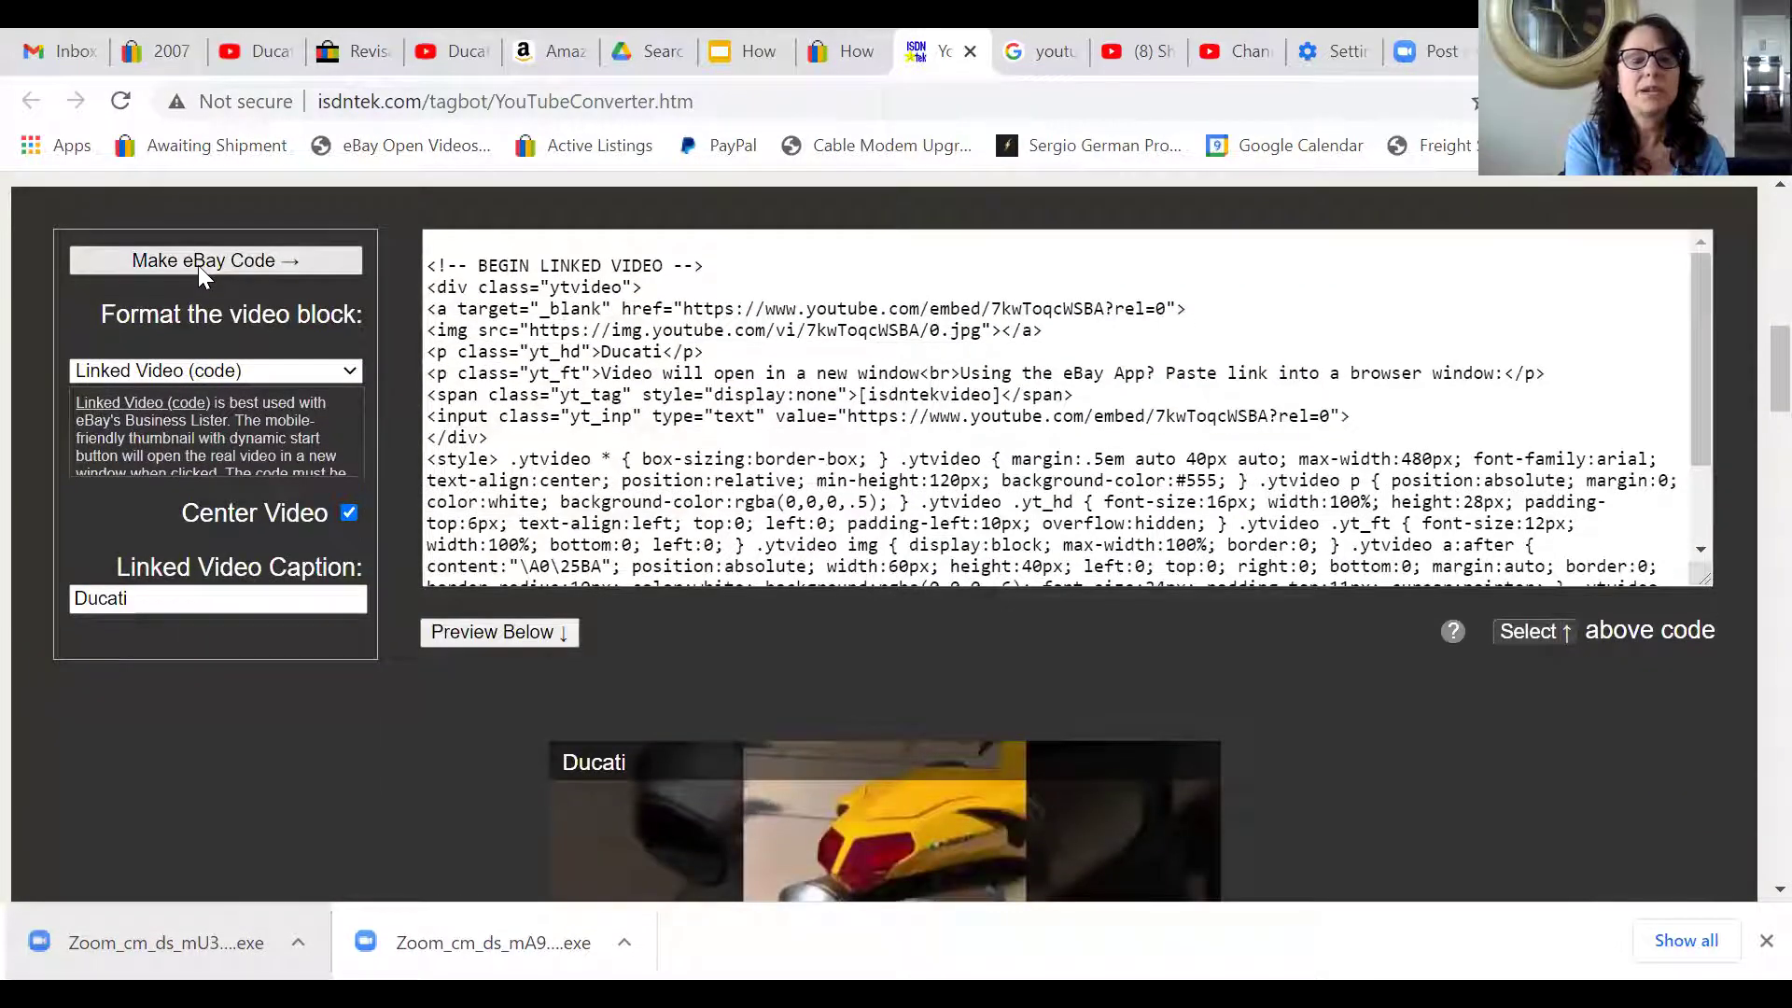
{"action": "left_click", "coordinate": [198, 263]}
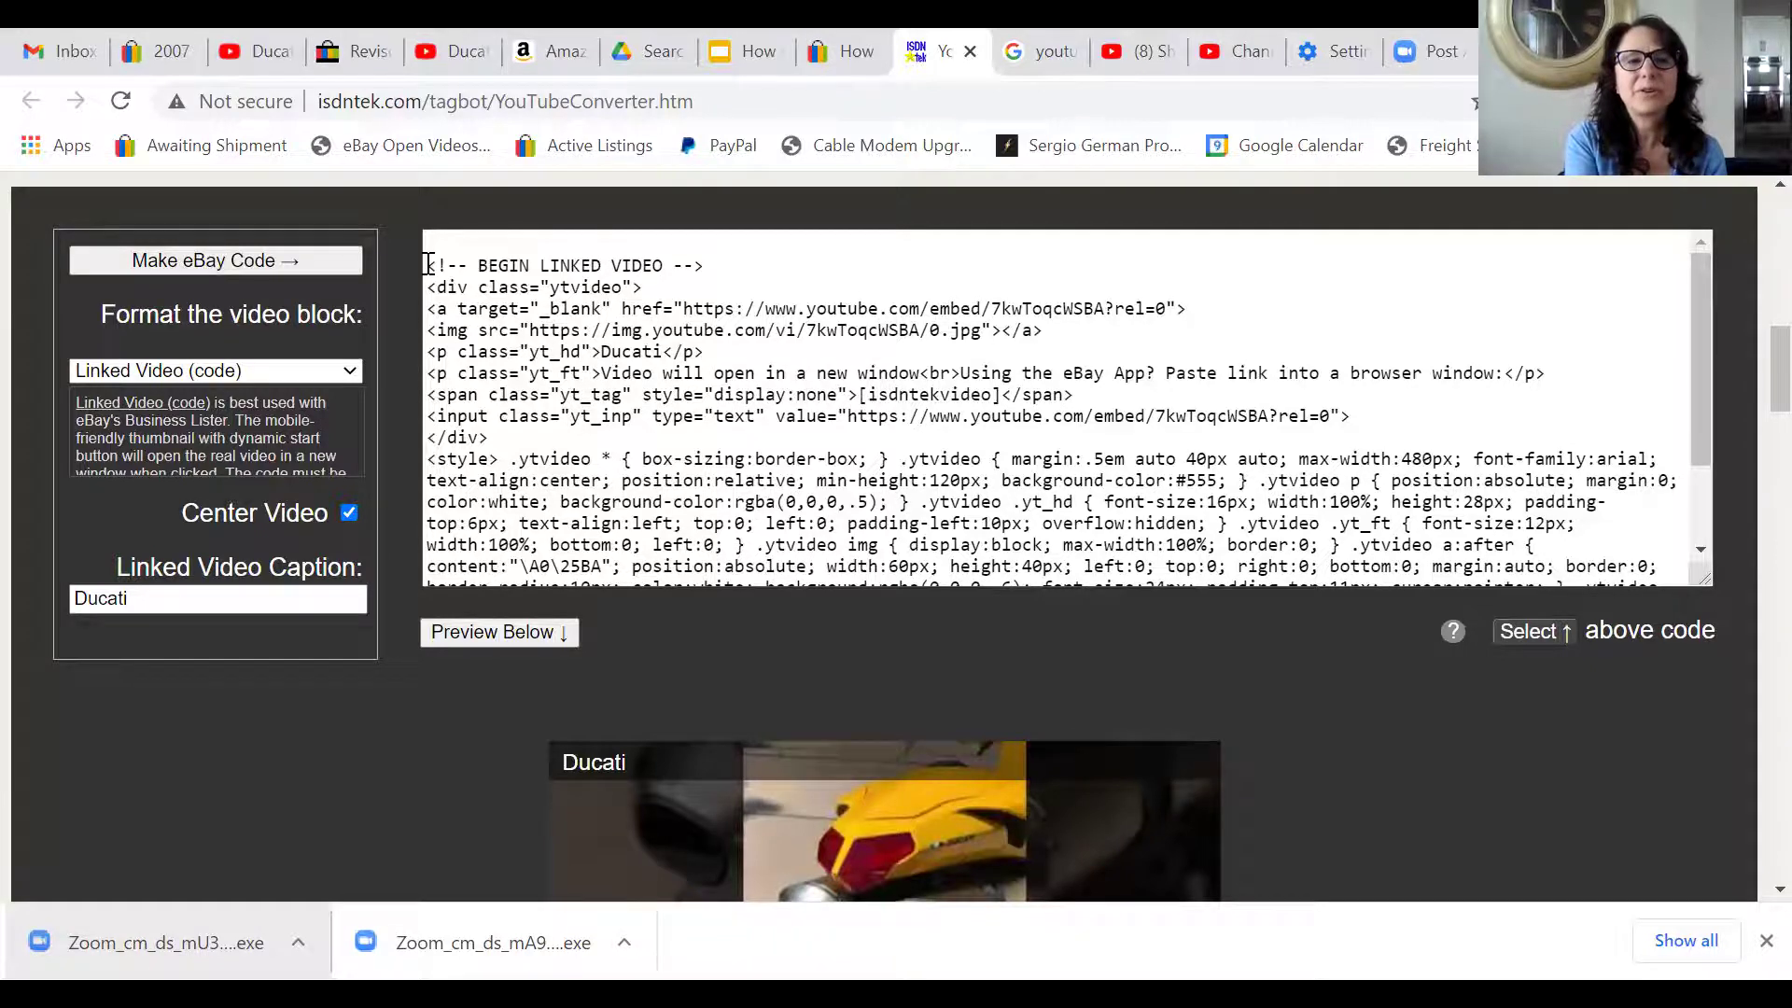
{"action": "left_click_drag", "start_coordinate": [428, 265], "coordinate": [1564, 574]}
{"action": "key", "text": "ctrl+c"}
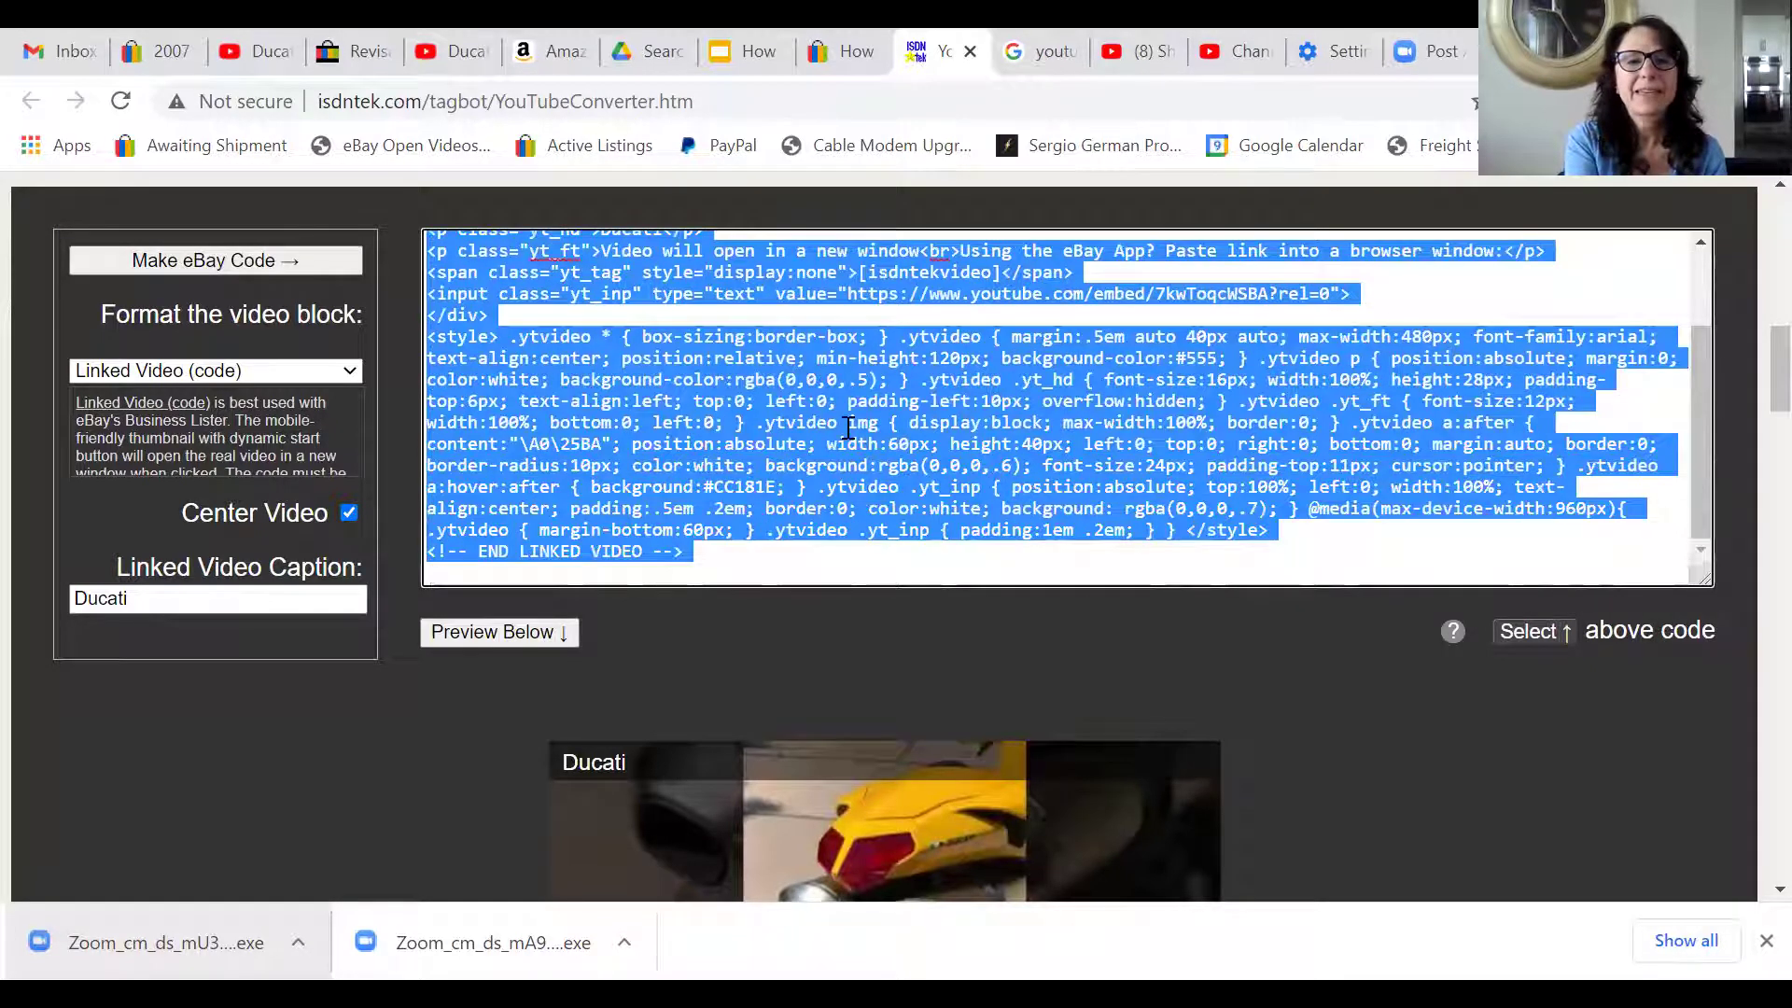
Go to the Dalmatian alpaca wool jacket's revise page and view the item description as HTML
{"action": "left_click", "coordinate": [351, 49]}
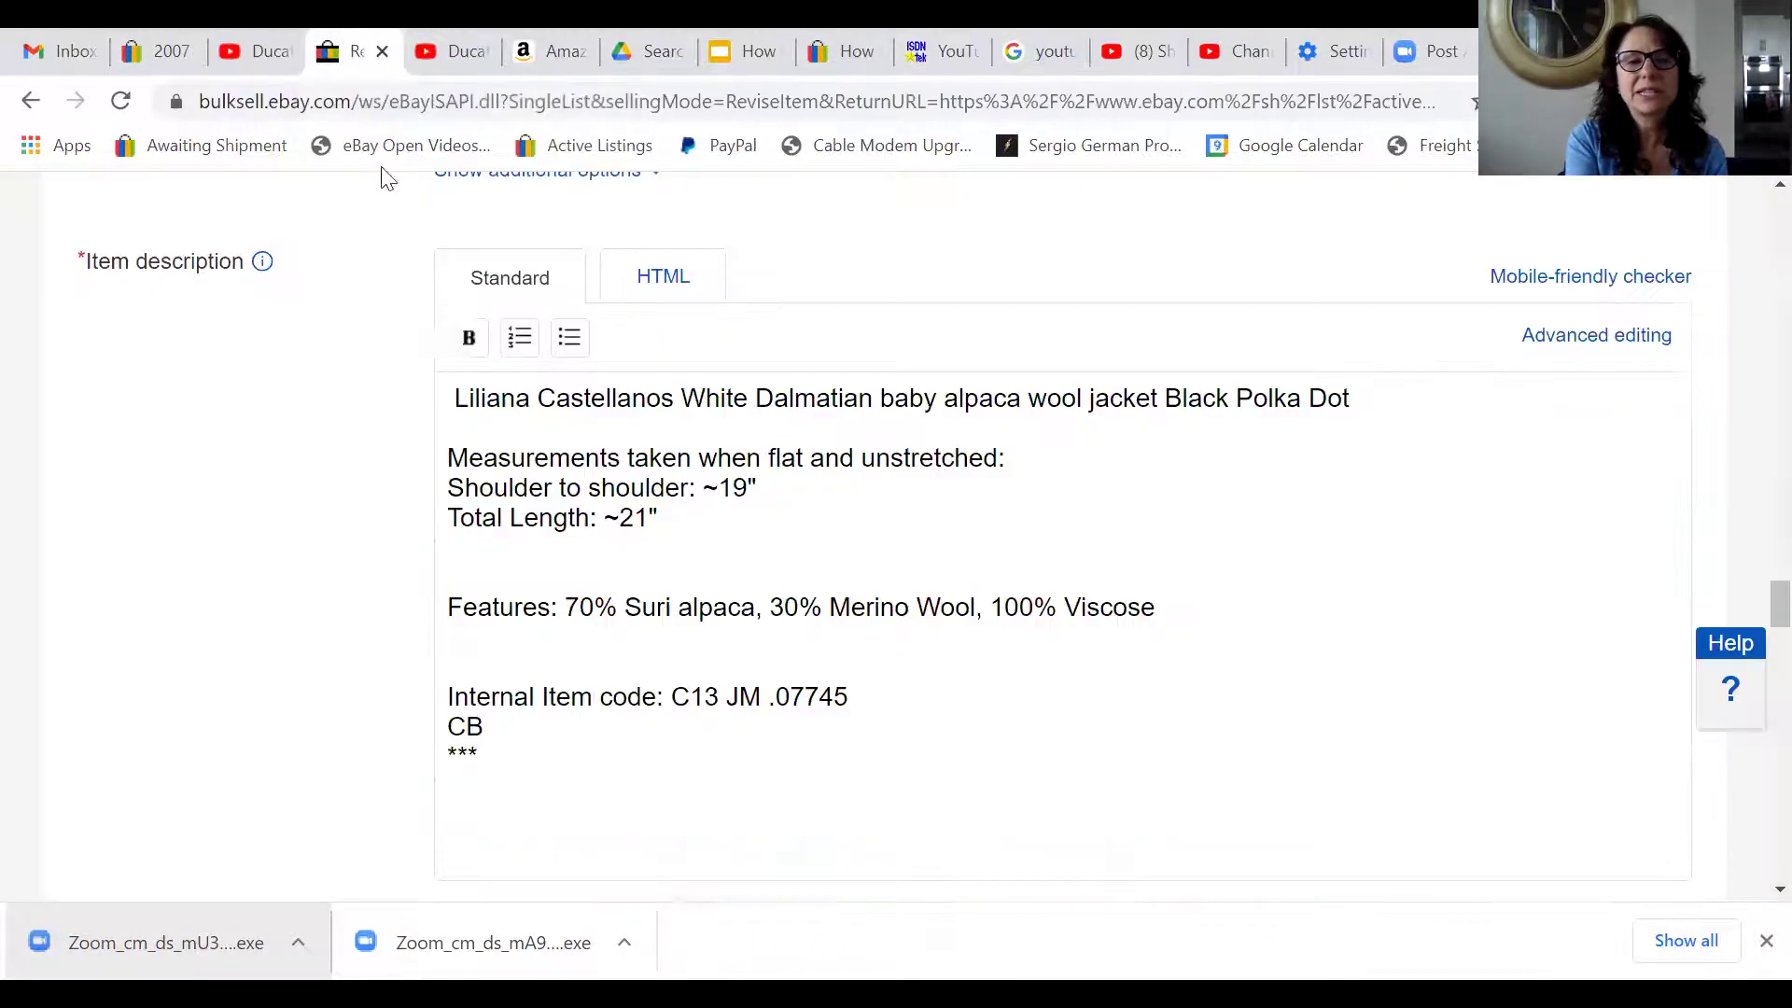
{"action": "left_click", "coordinate": [670, 275]}
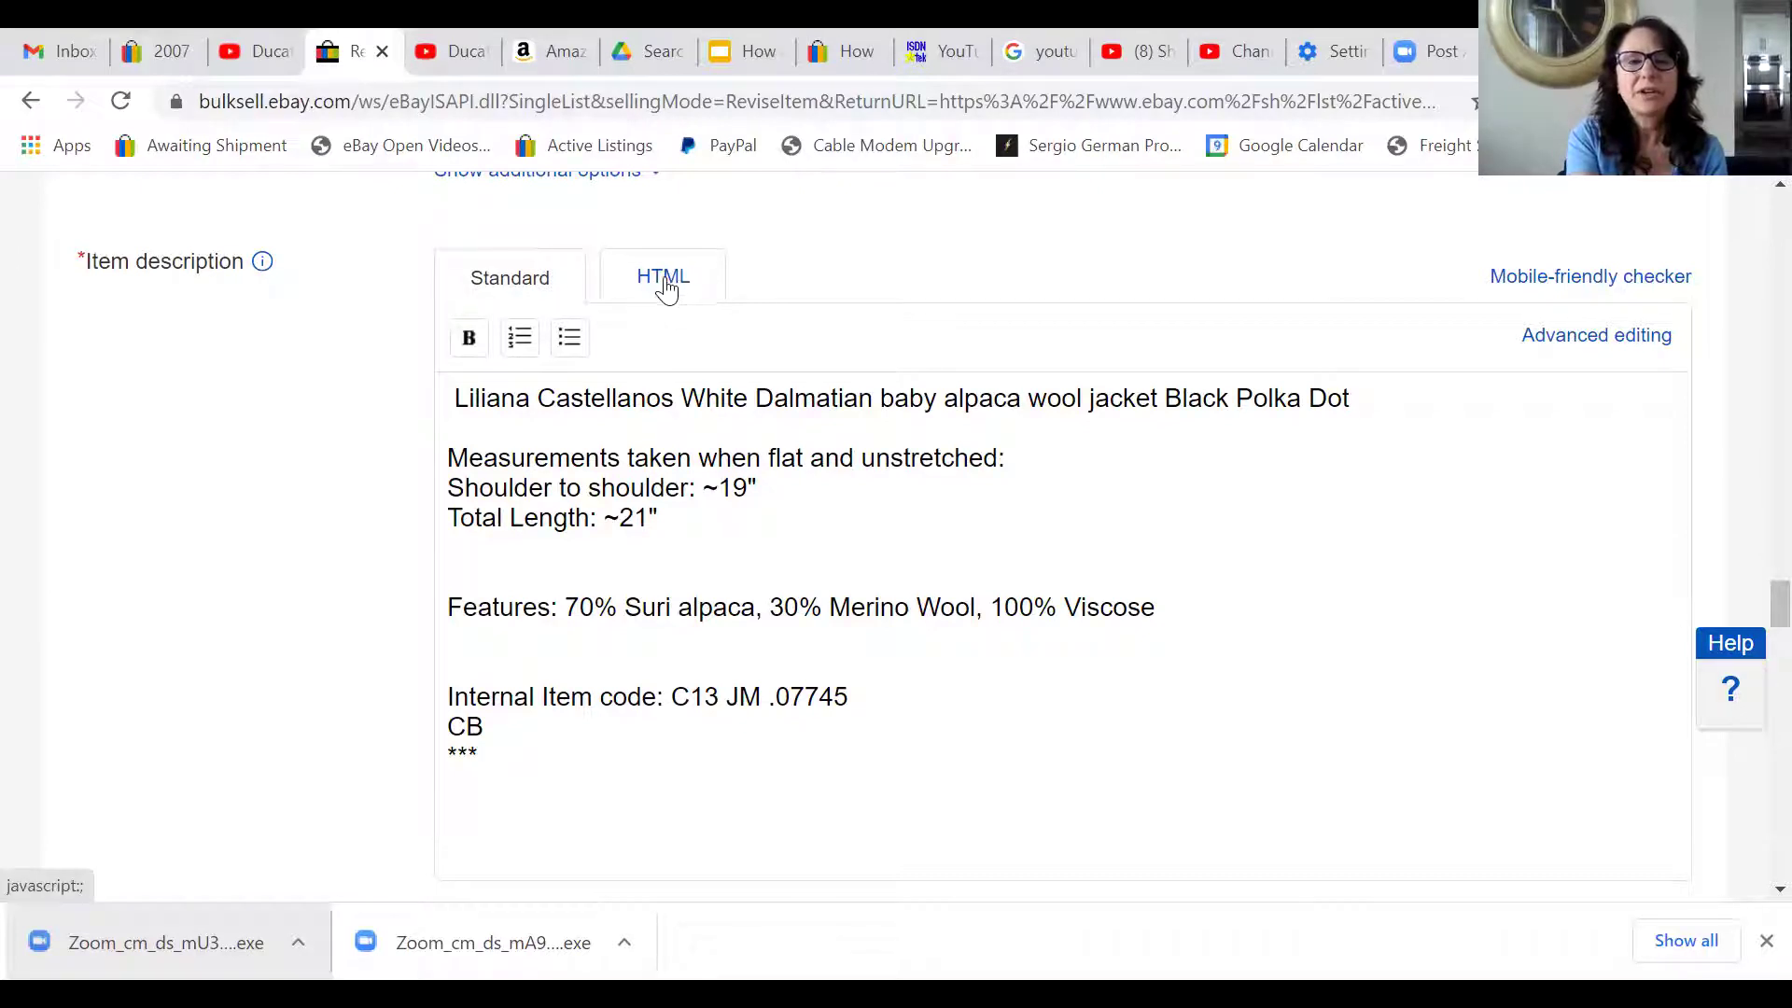
Paste the Ducati video code after the description HTML and preview the result in Standard view
{"action": "left_click", "coordinate": [665, 287]}
{"action": "scroll", "coordinate": [1040, 548], "scroll_direction": "down", "scroll_amount": 3}
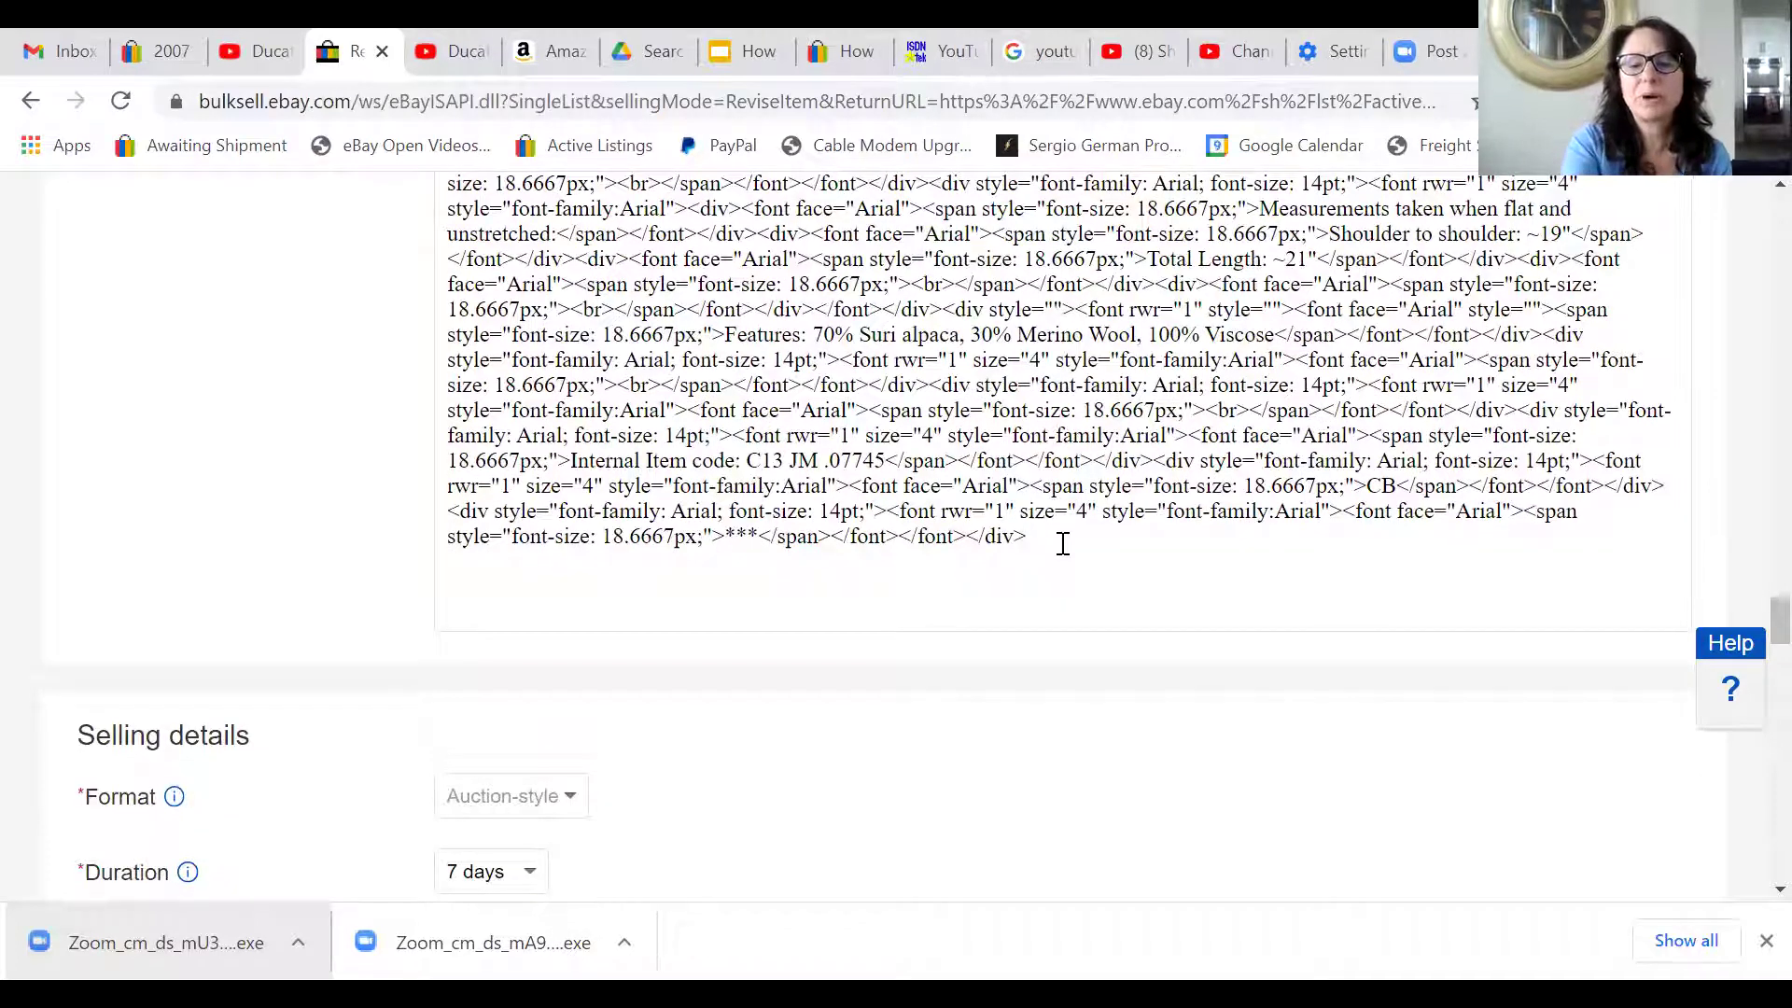
{"action": "key", "text": "ctrl+v"}
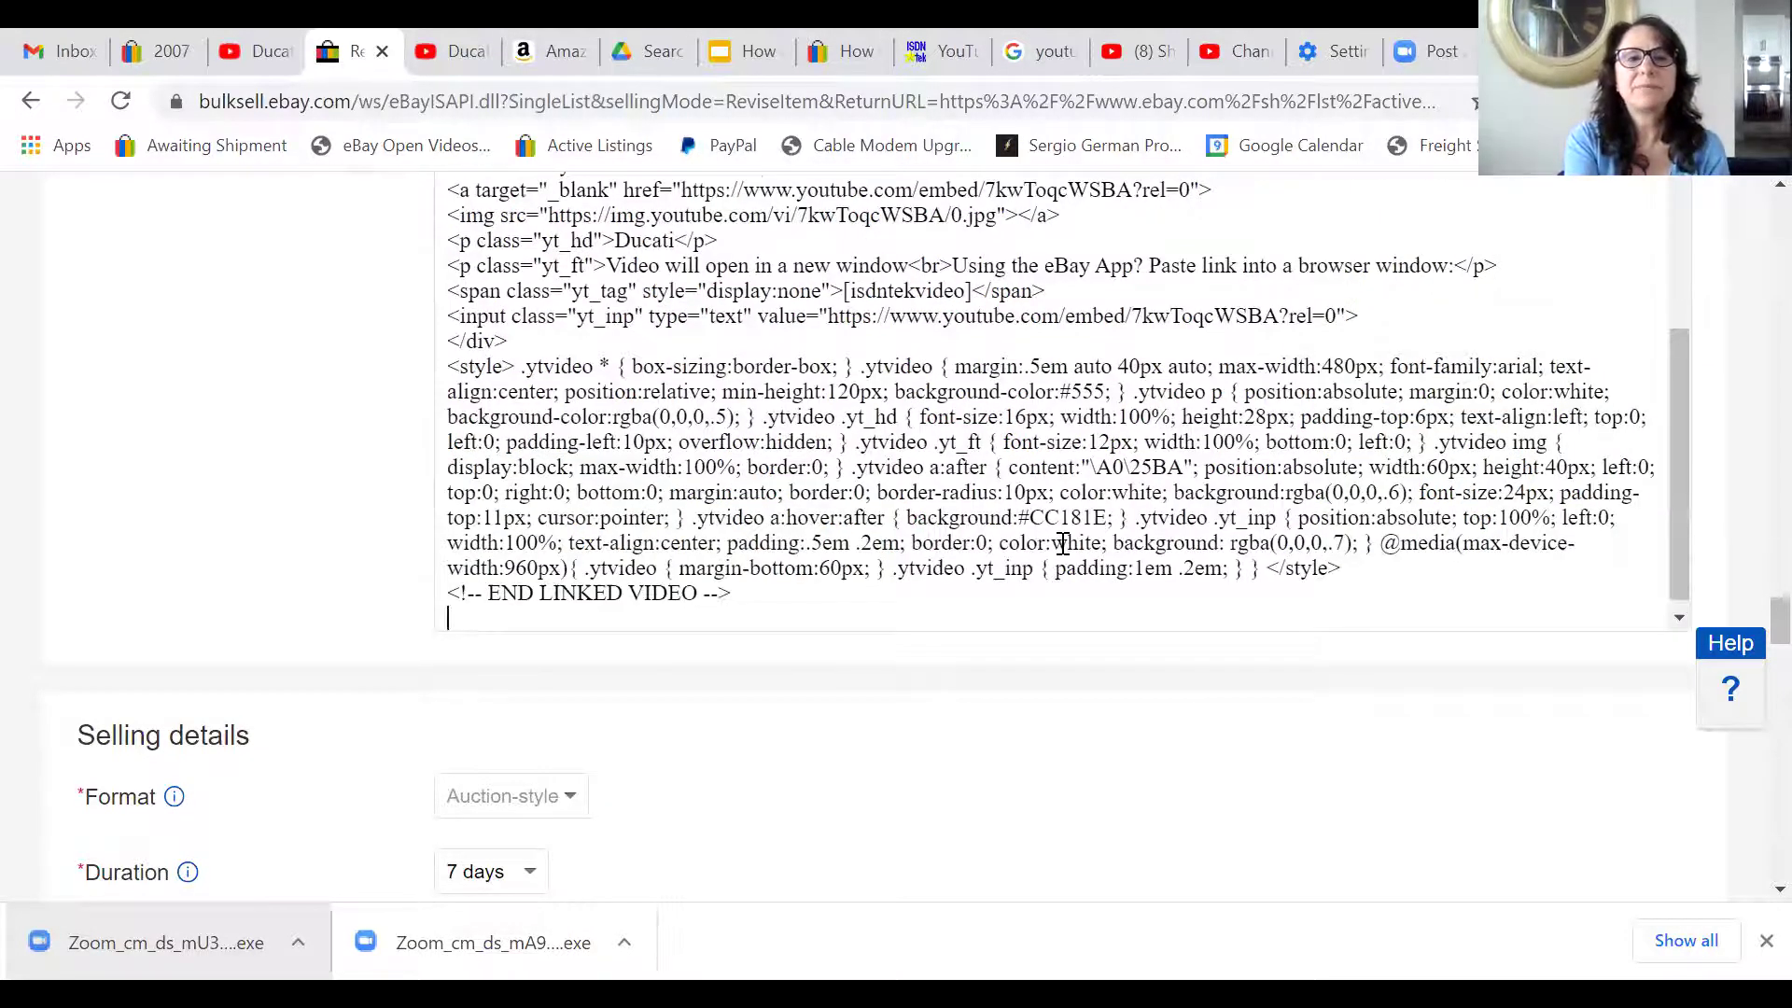
{"action": "scroll", "coordinate": [1064, 544], "scroll_direction": "up", "scroll_amount": 5}
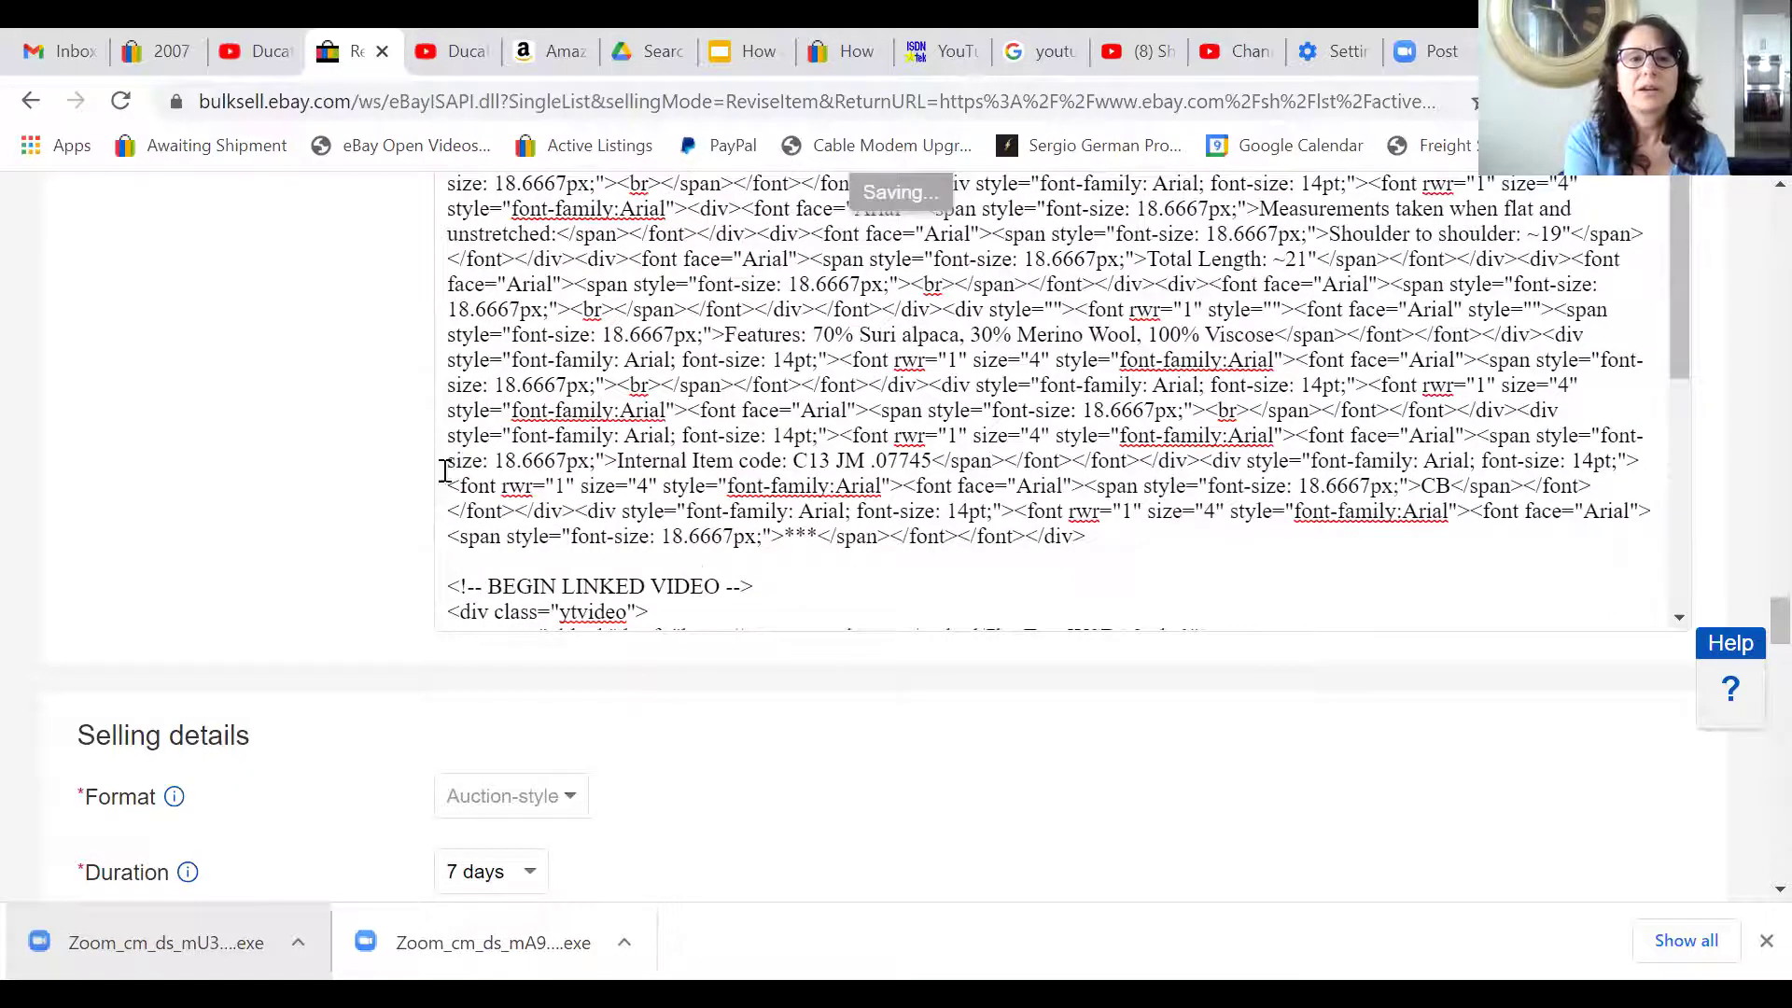
{"action": "scroll", "coordinate": [392, 495], "scroll_direction": "up", "scroll_amount": 3}
{"action": "left_click", "coordinate": [492, 287]}
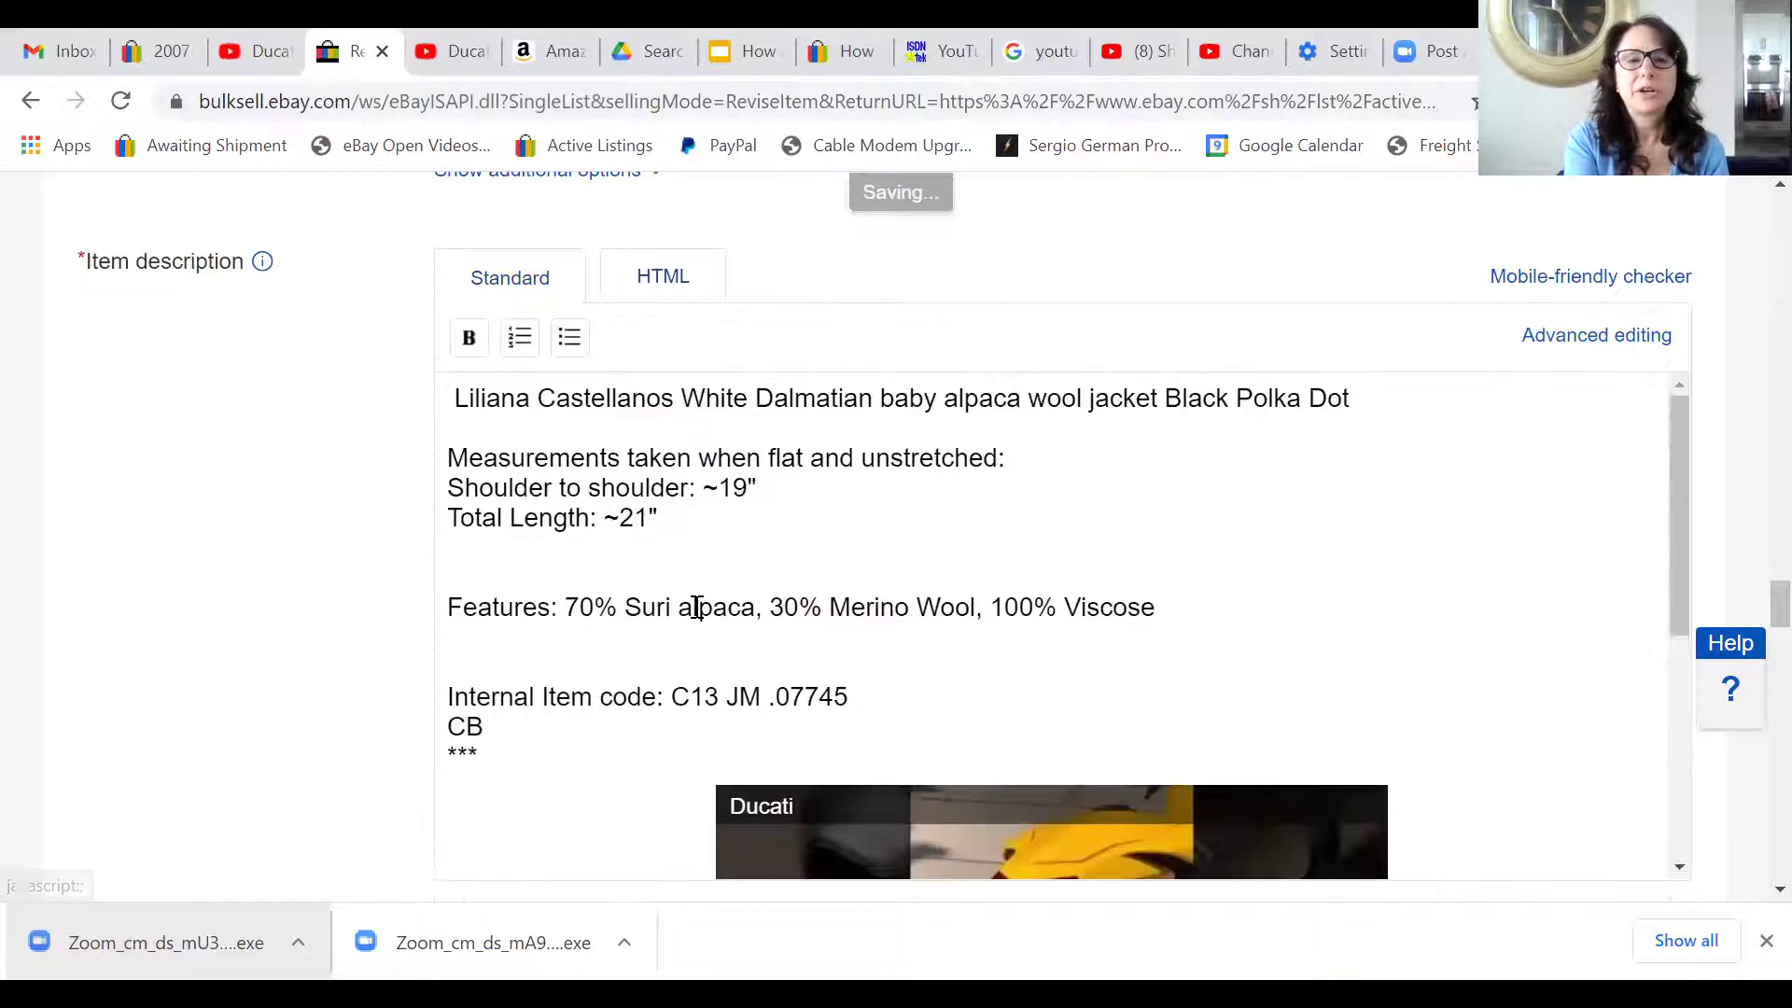
{"action": "scroll", "coordinate": [697, 609], "scroll_direction": "down", "scroll_amount": 5}
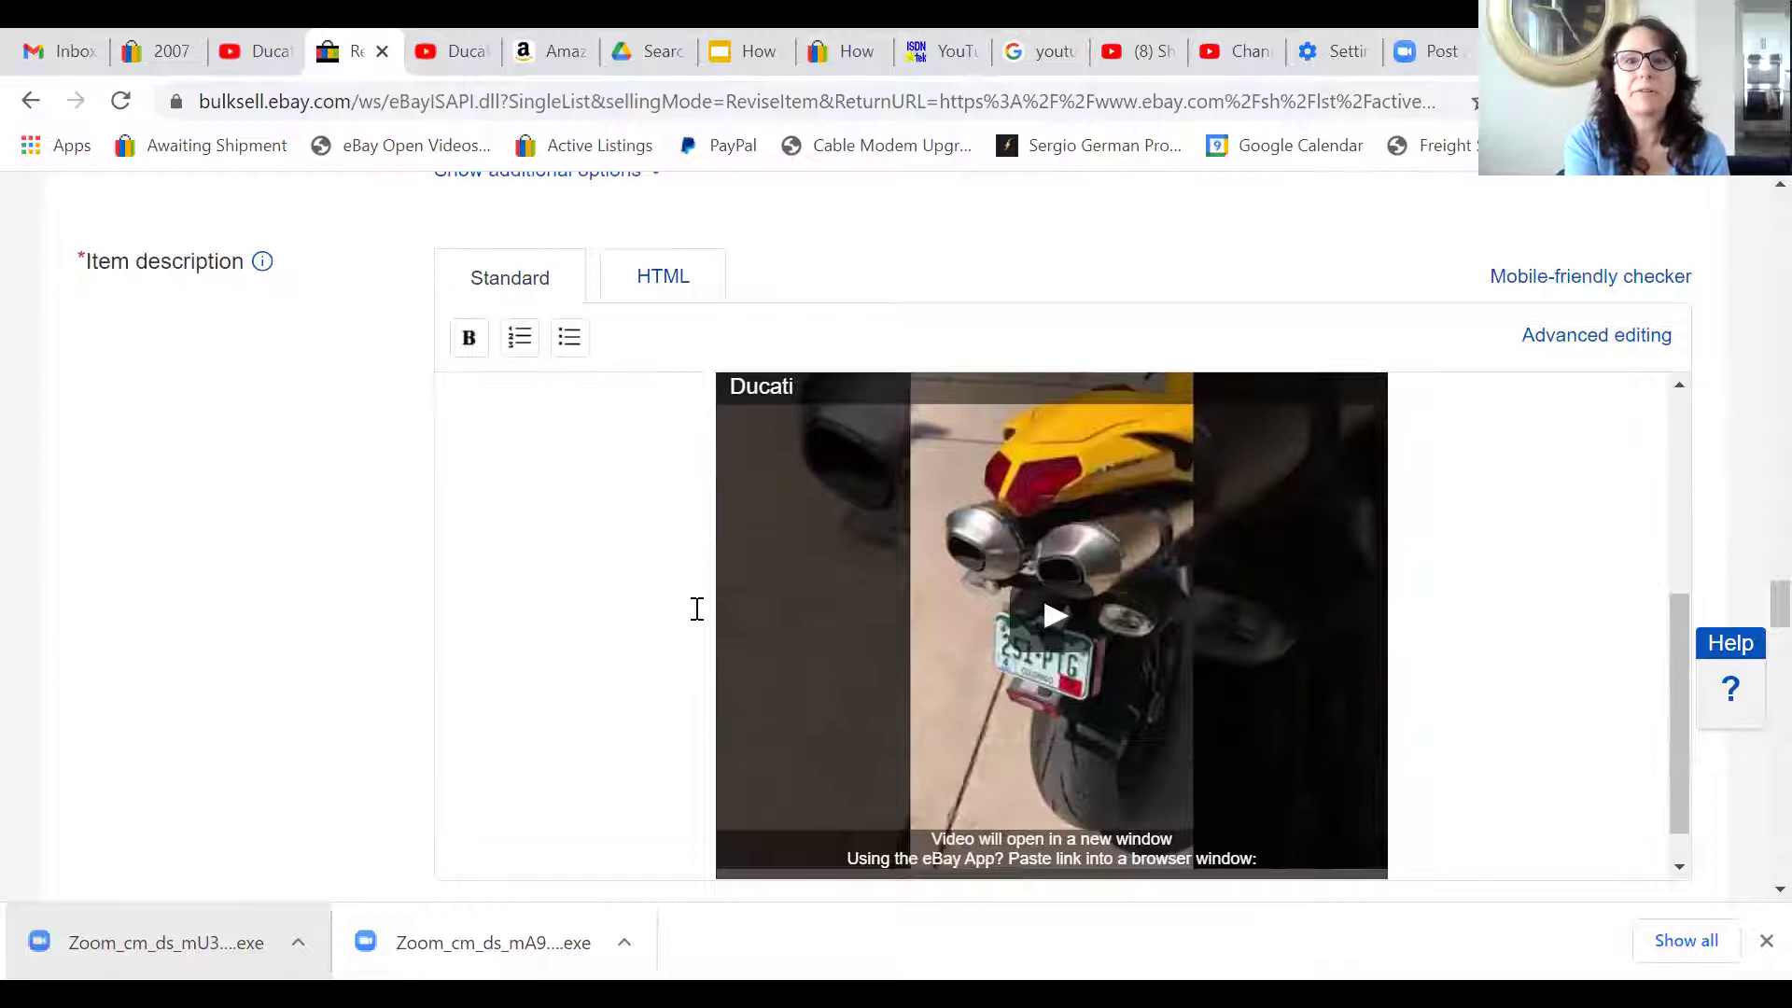
{"action": "scroll", "coordinate": [698, 608], "scroll_direction": "down", "scroll_amount": 1}
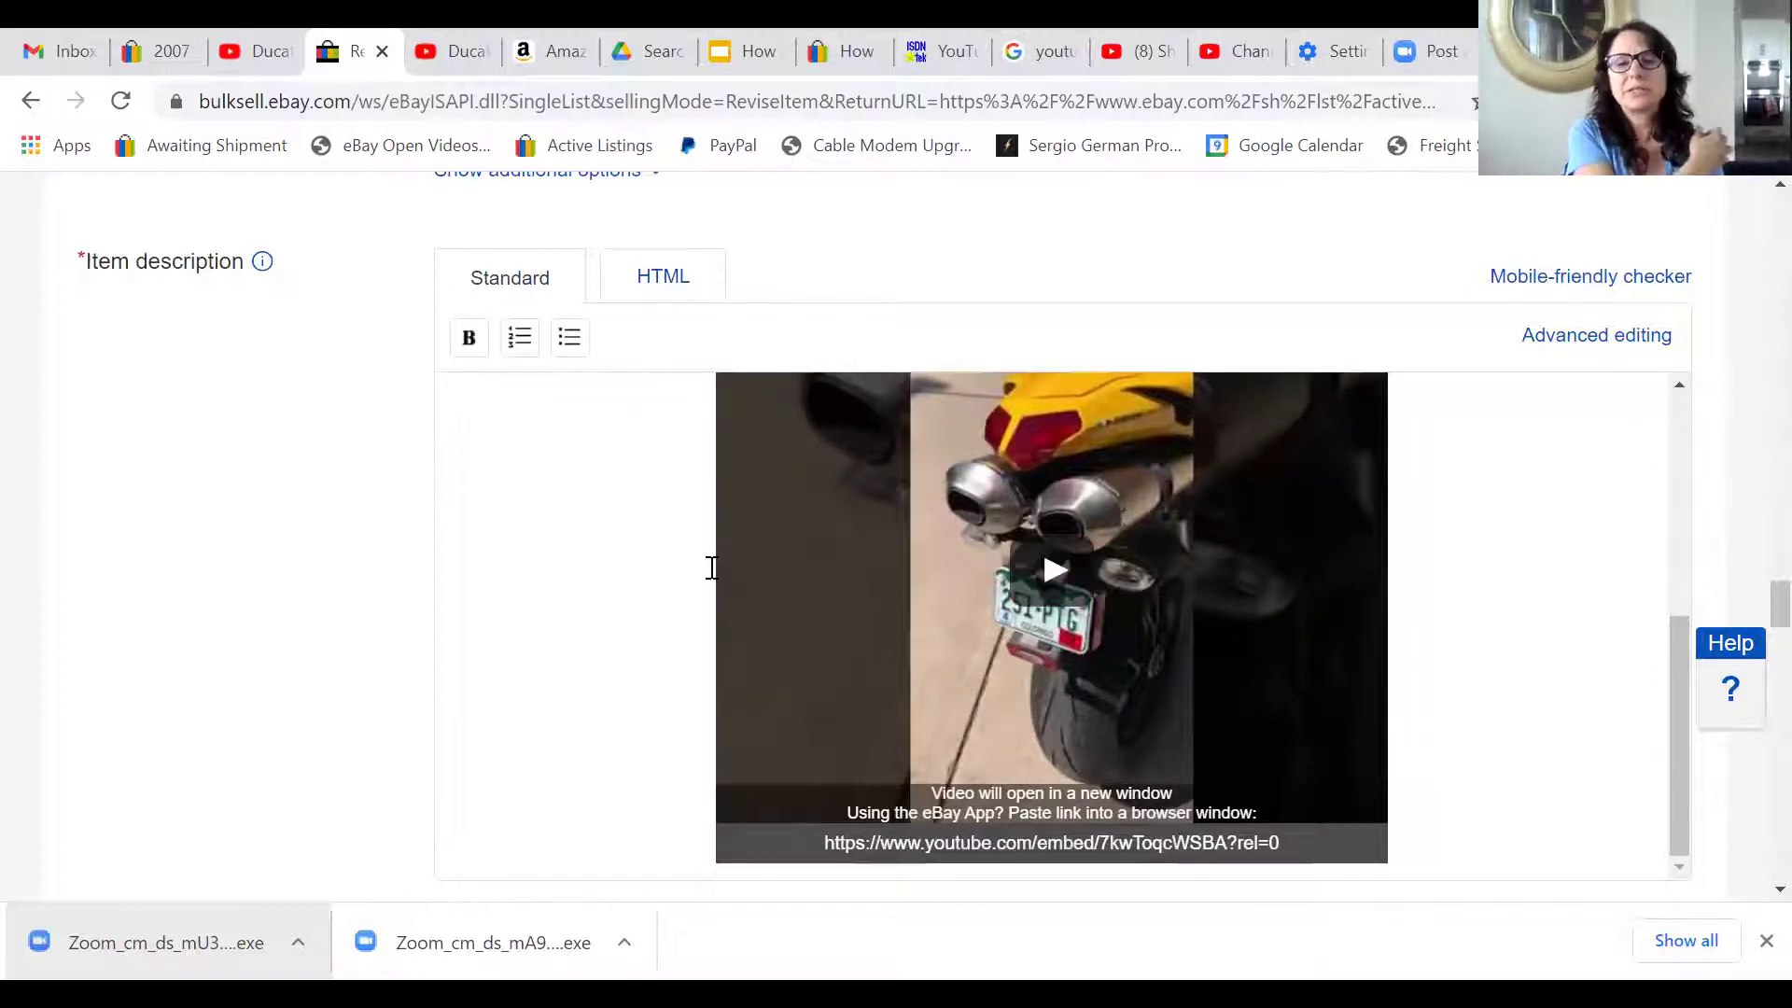